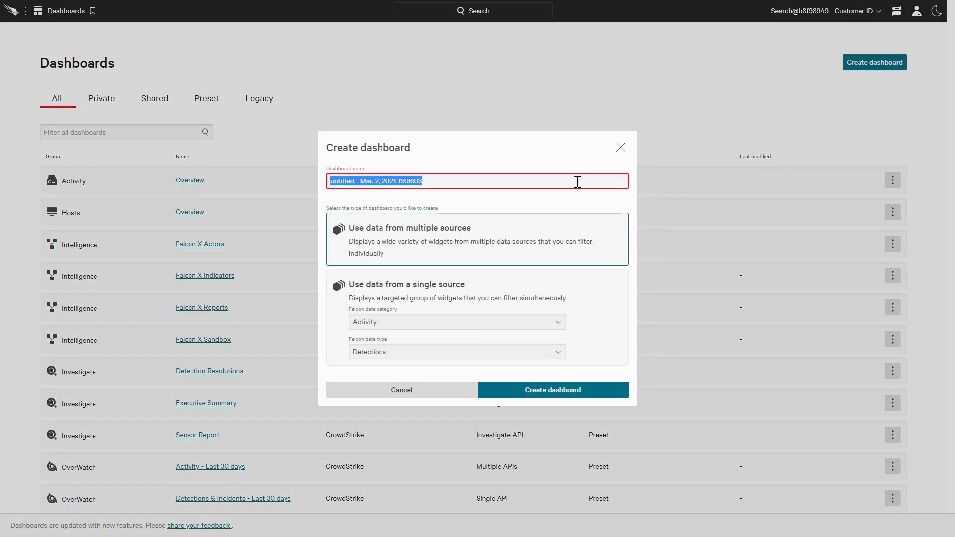
Step: Name the new multi-source dashboard 'IT administrator' and create it
type("IT administ")
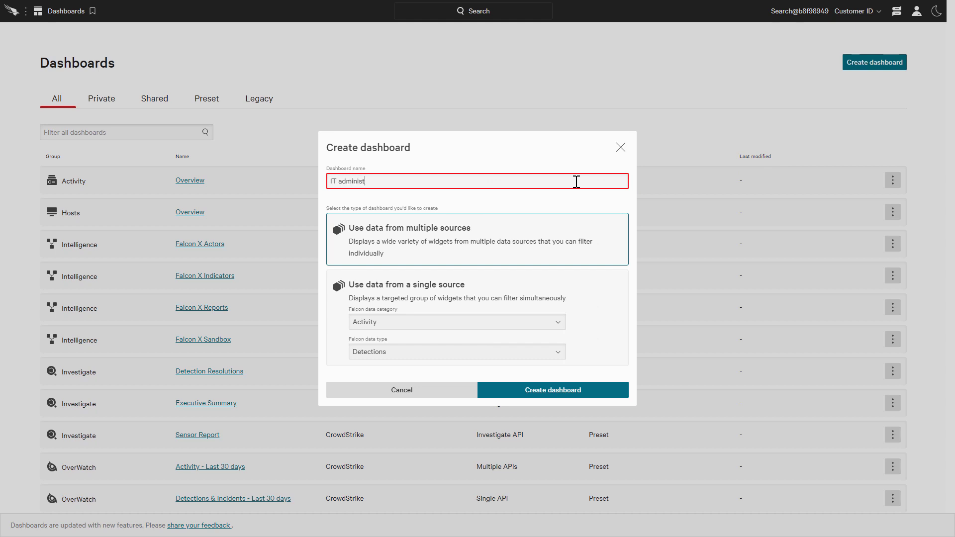
type("rator")
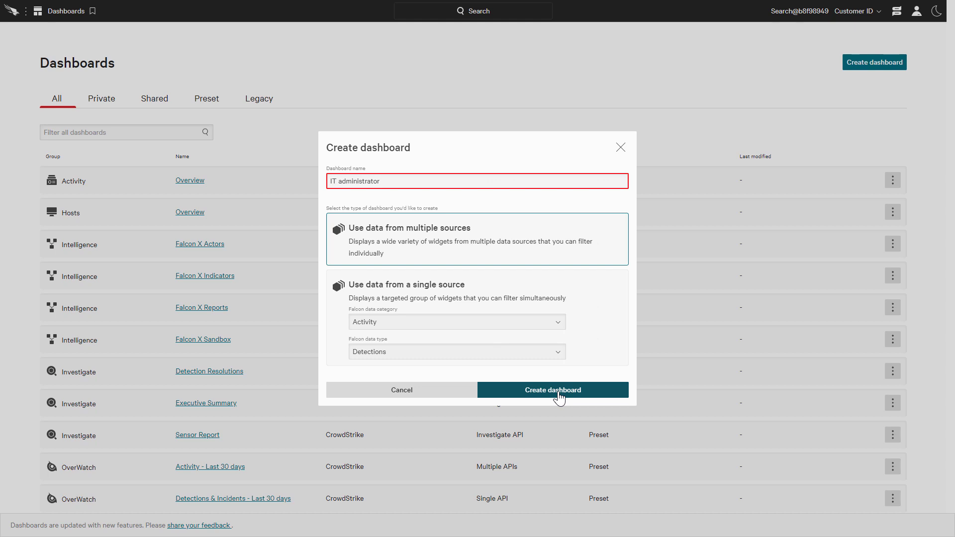
left_click(559, 396)
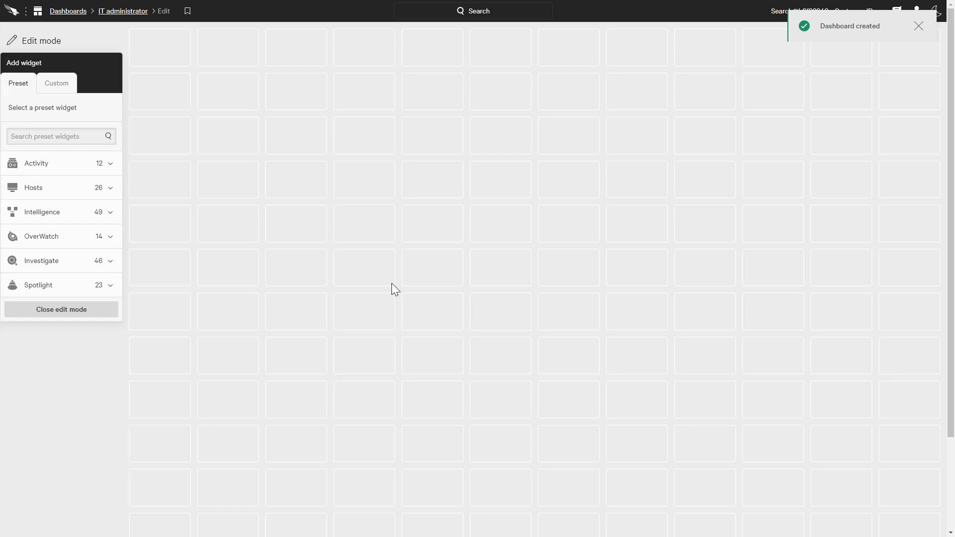
Step: Add the Total hosts and Hosts by sensor version widgets from the Hosts presets
left_click(114, 189)
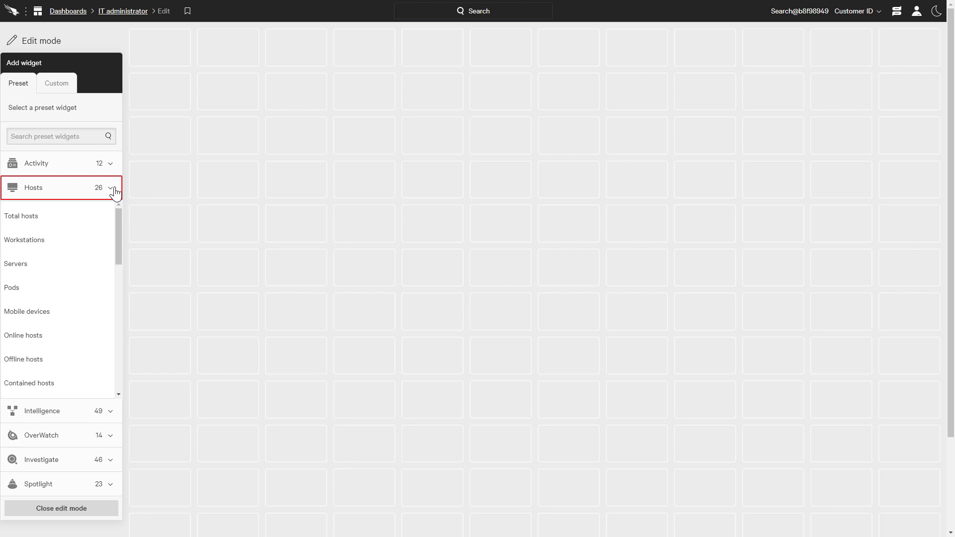
left_click(77, 217)
scroll(78, 221, "down", 1)
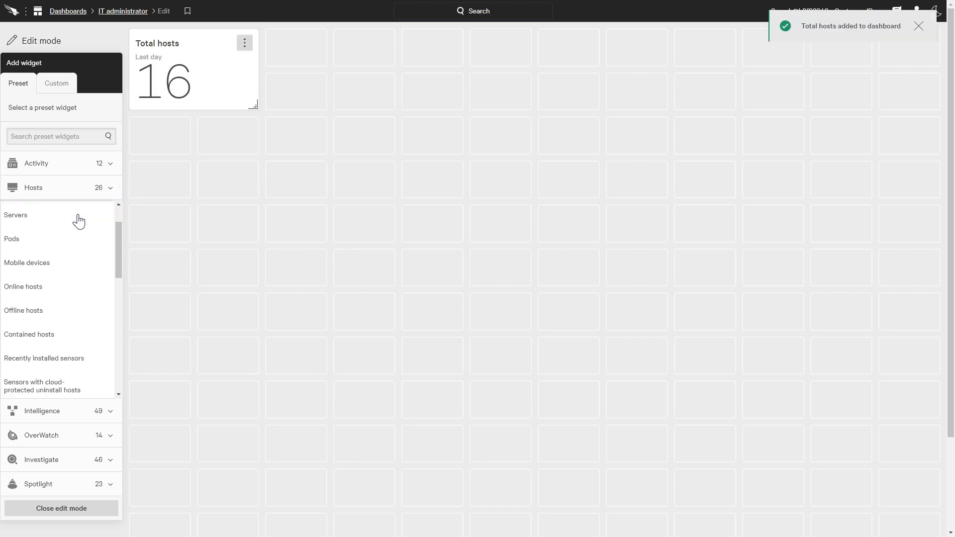
scroll(79, 221, "down", 2)
scroll(78, 221, "down", 1)
scroll(79, 220, "down", 3)
scroll(79, 221, "down", 1)
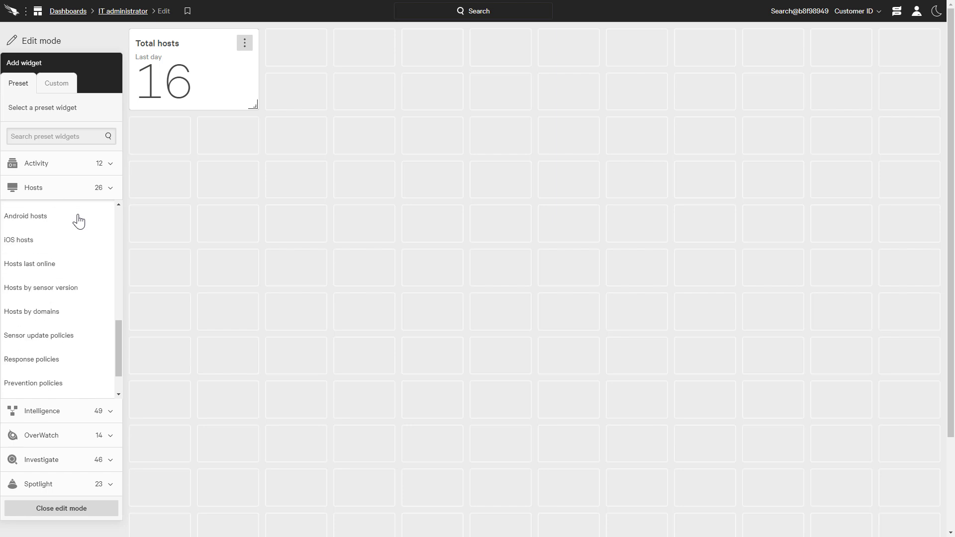
left_click(71, 288)
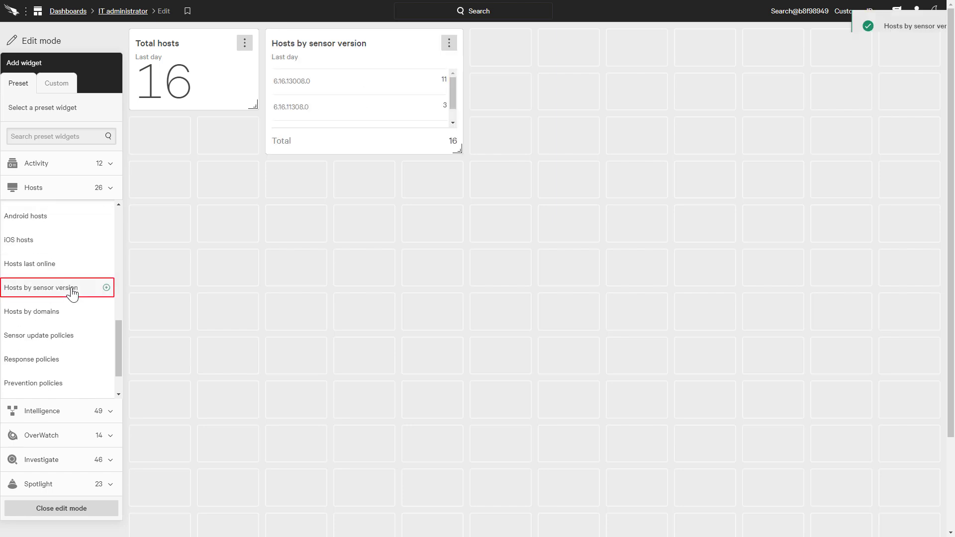
left_click(69, 192)
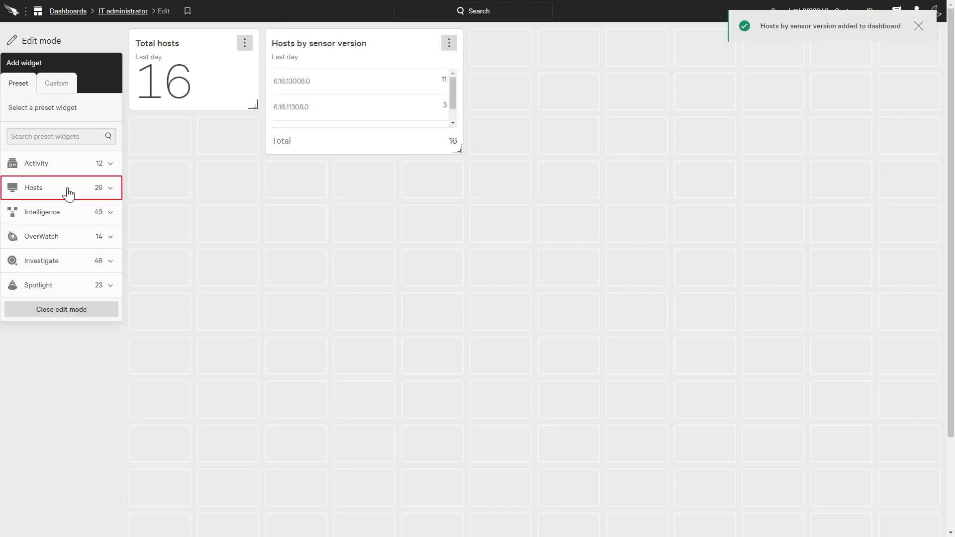
Step: Add Active sensors, Sensors inactive more than 14 days and Lin sensors in RFM from Investigate
left_click(67, 263)
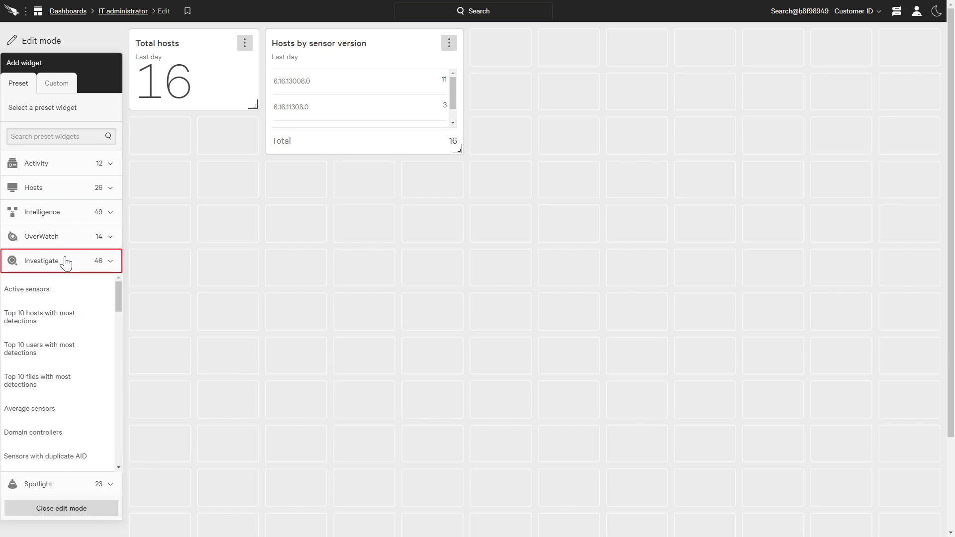
left_click(57, 291)
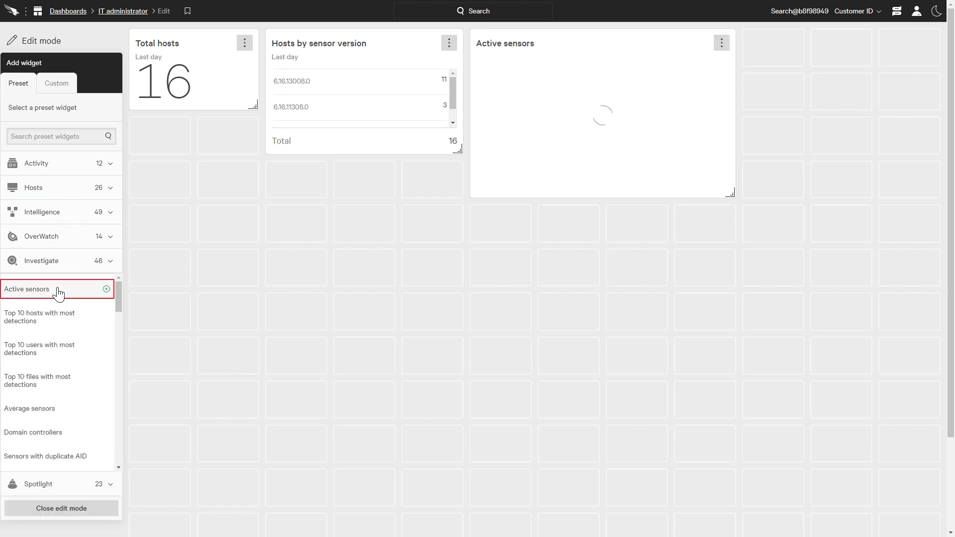
scroll(57, 294, "down", 1)
scroll(57, 293, "down", 1)
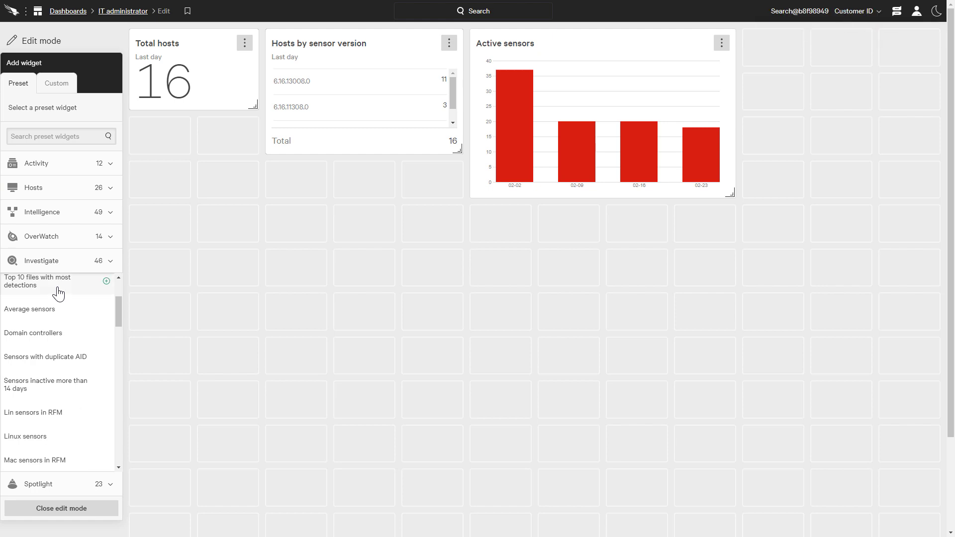
left_click(49, 382)
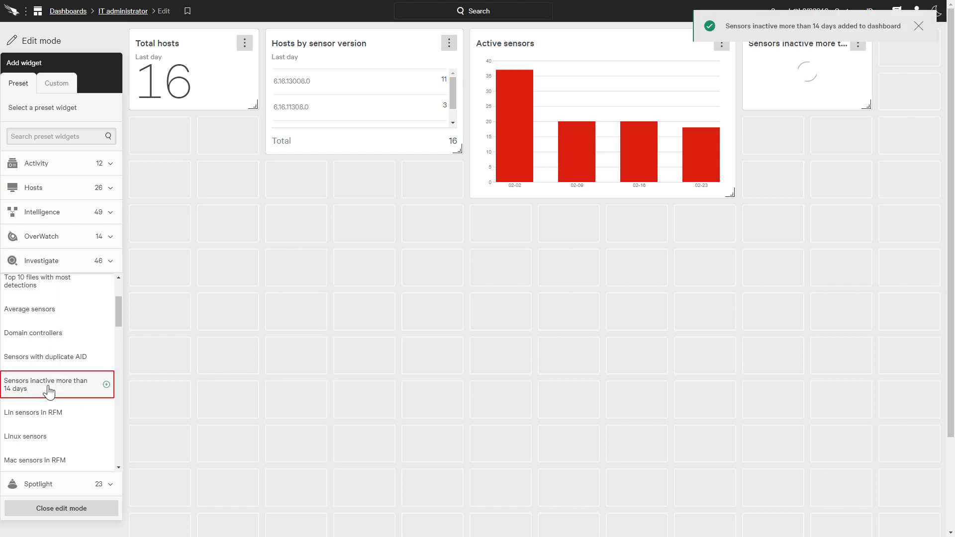
left_click(47, 416)
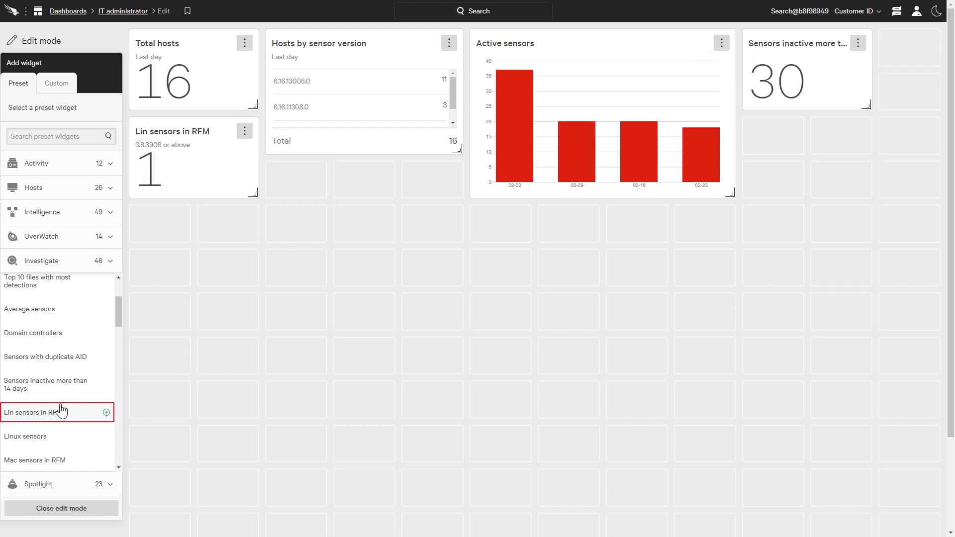
Step: Lengthen Hosts by sensor version, widen Active sensors, move Sensors inactive below Lin sensors, and exit editing
left_click_drag(457, 148, 457, 192)
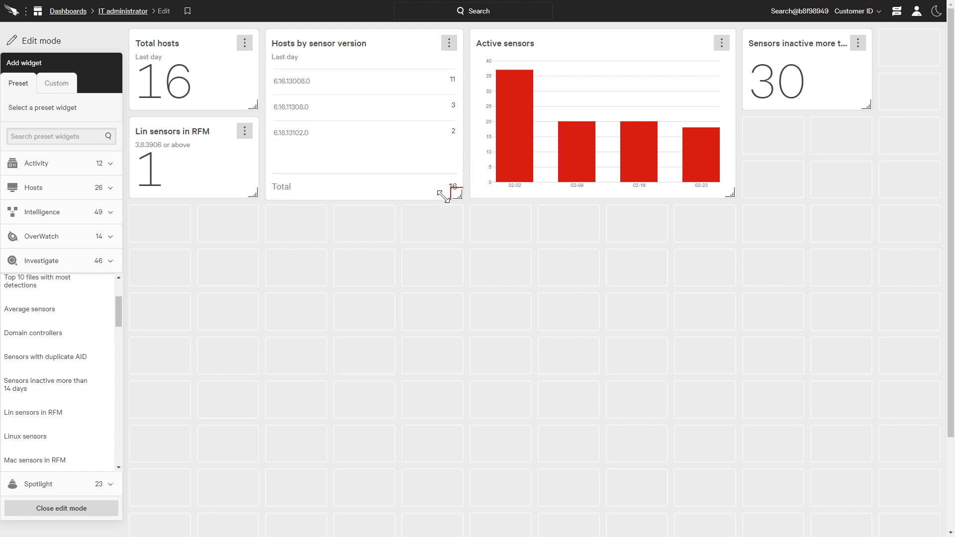
left_click_drag(790, 43, 193, 208)
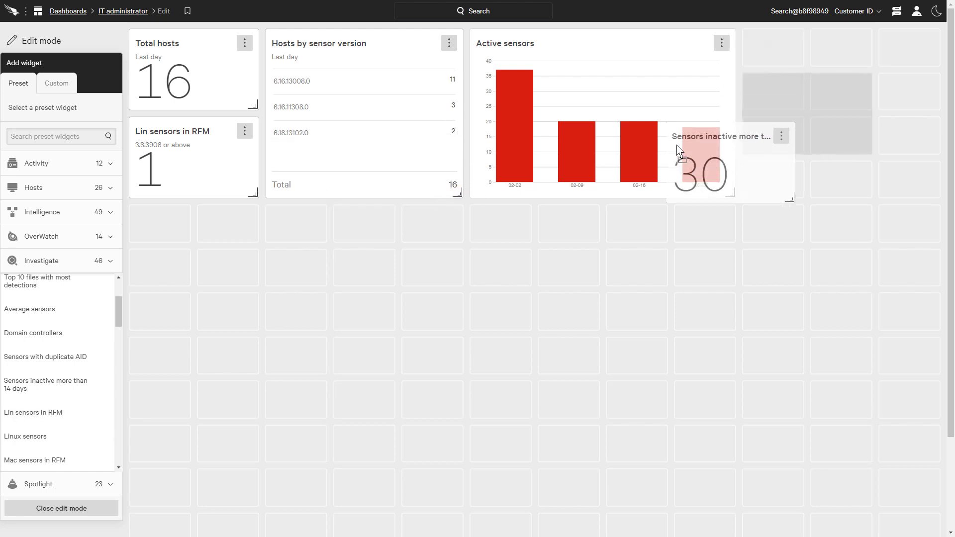
left_click_drag(730, 192, 904, 191)
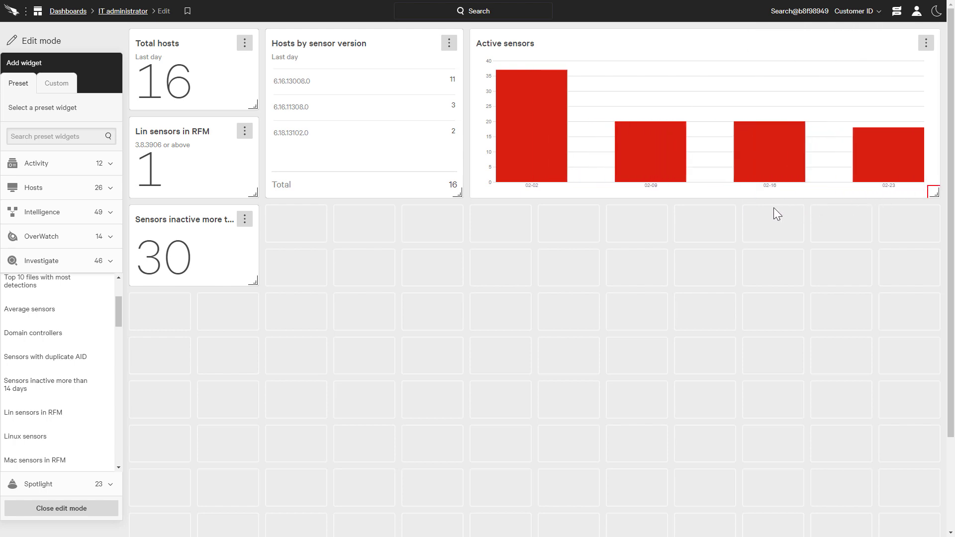
left_click(22, 507)
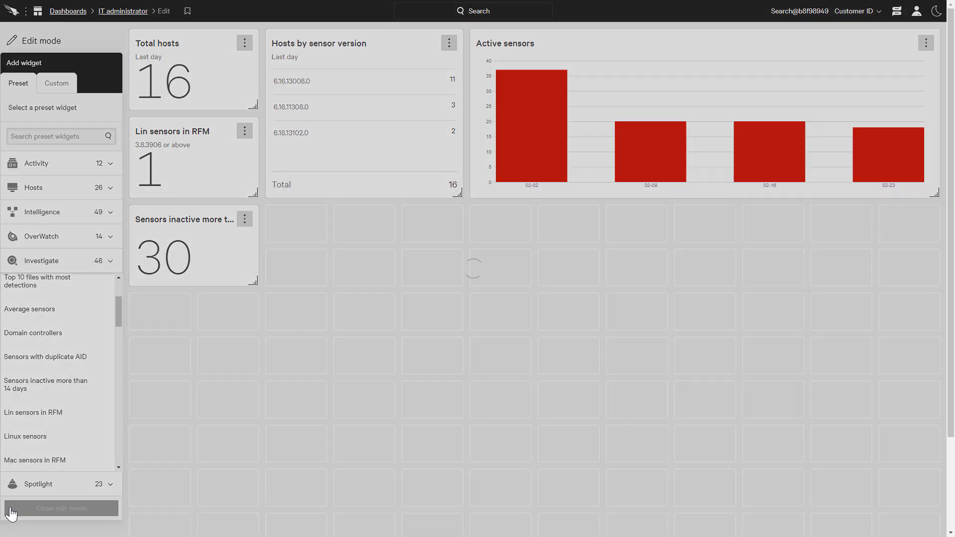
left_click(11, 11)
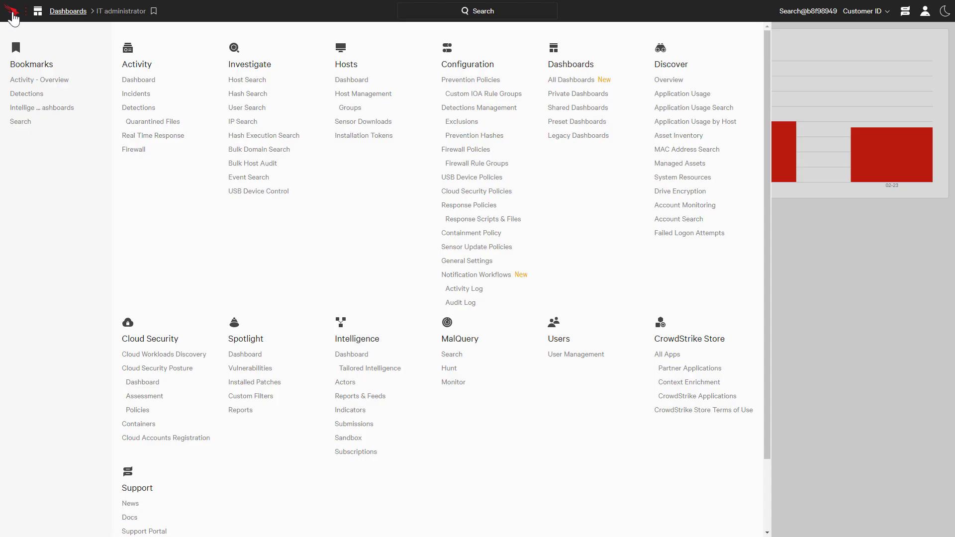
Step: Create a 'SOC Analyst' dashboard using the single Activity / Detections data source
left_click(583, 80)
left_click(877, 62)
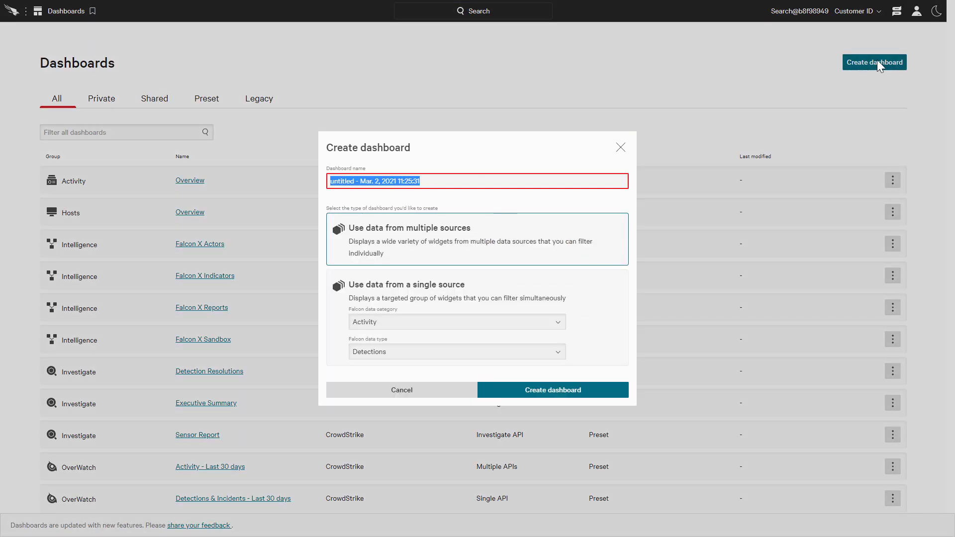
type("SOC Analyst")
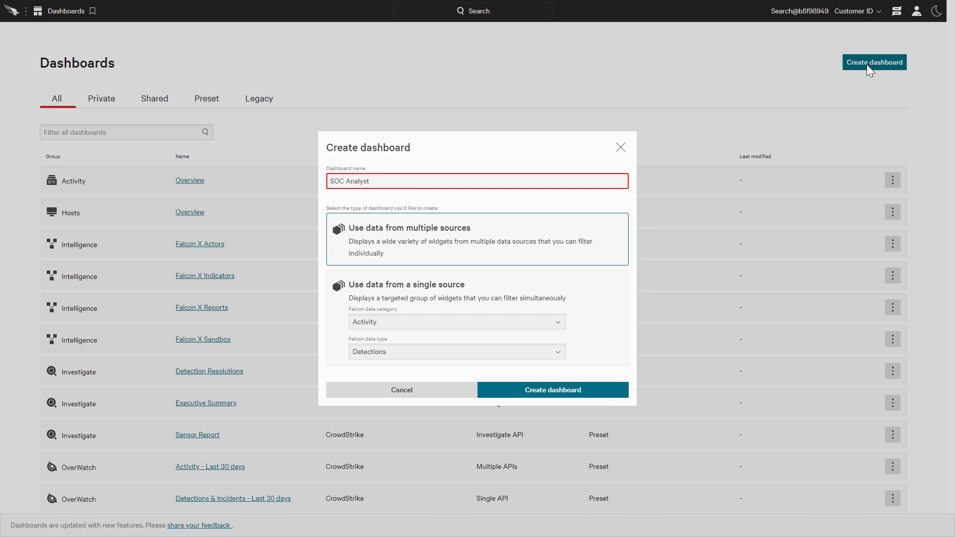
left_click(612, 292)
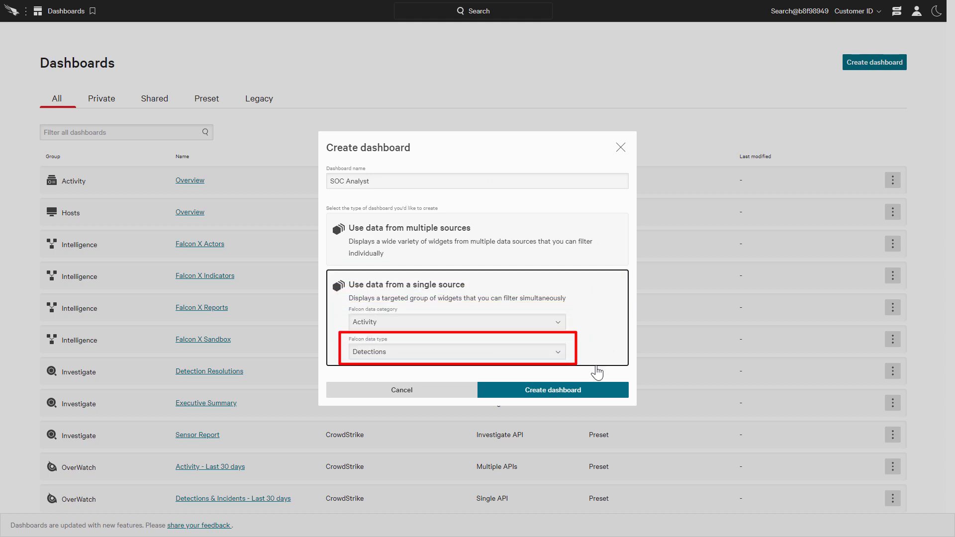
left_click(572, 390)
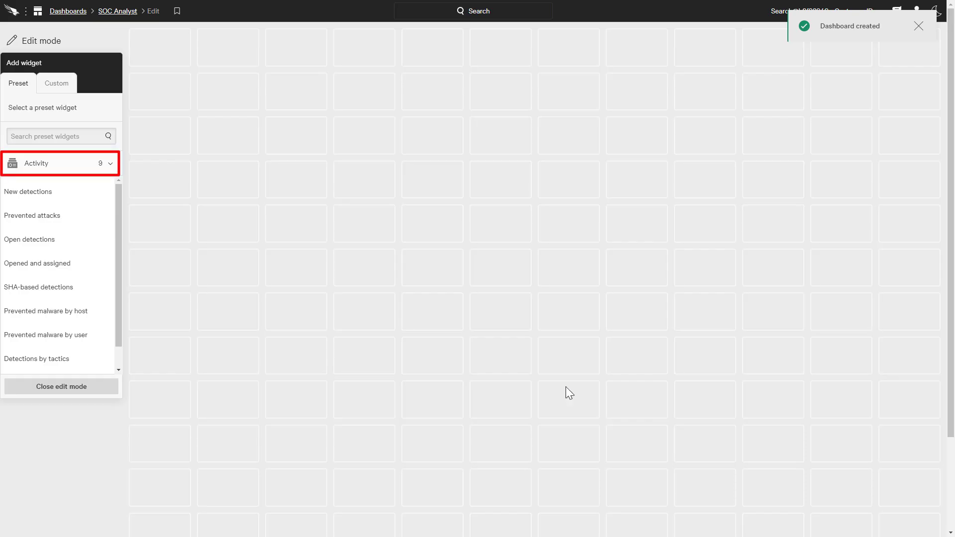
Step: Add the New detections, Prevented malware by host and Detections by tactics preset widgets
left_click(39, 193)
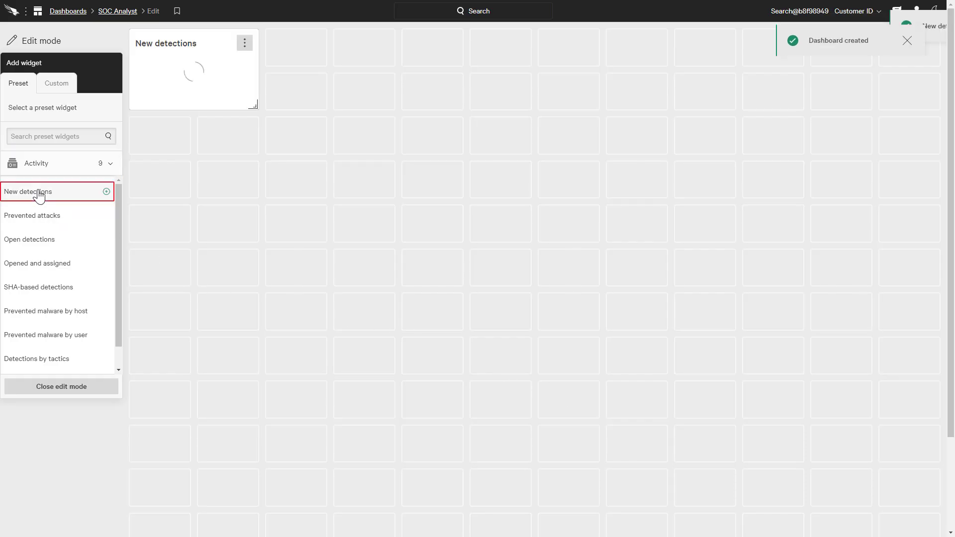
left_click(58, 314)
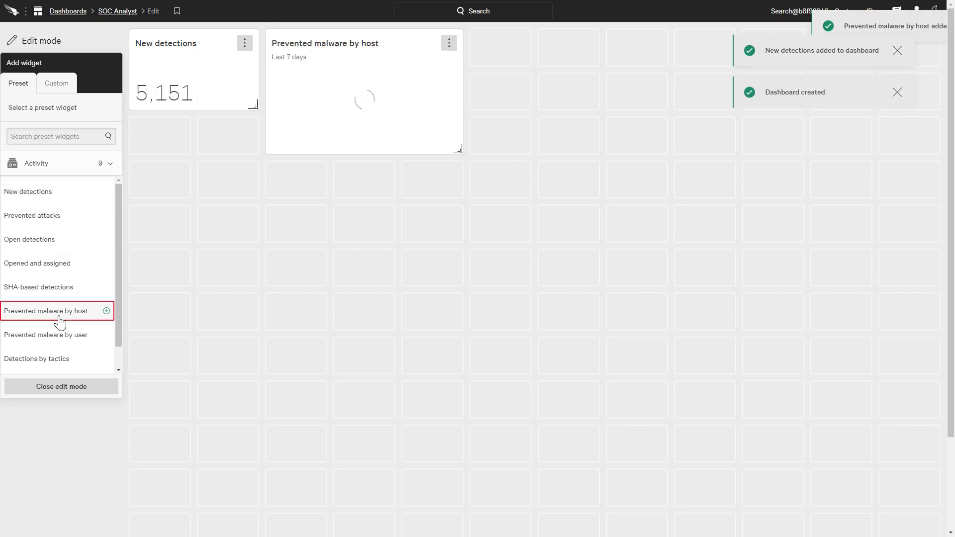
left_click(51, 363)
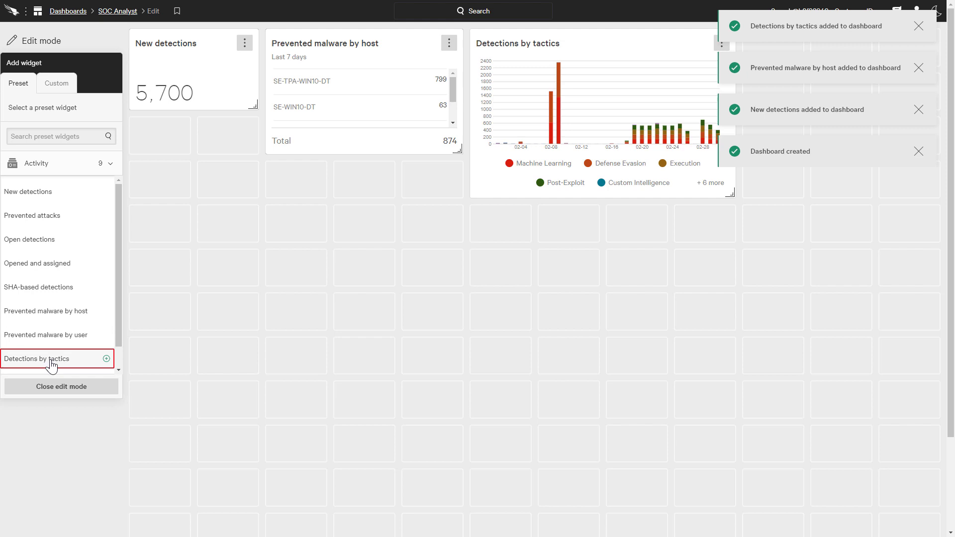
left_click(57, 91)
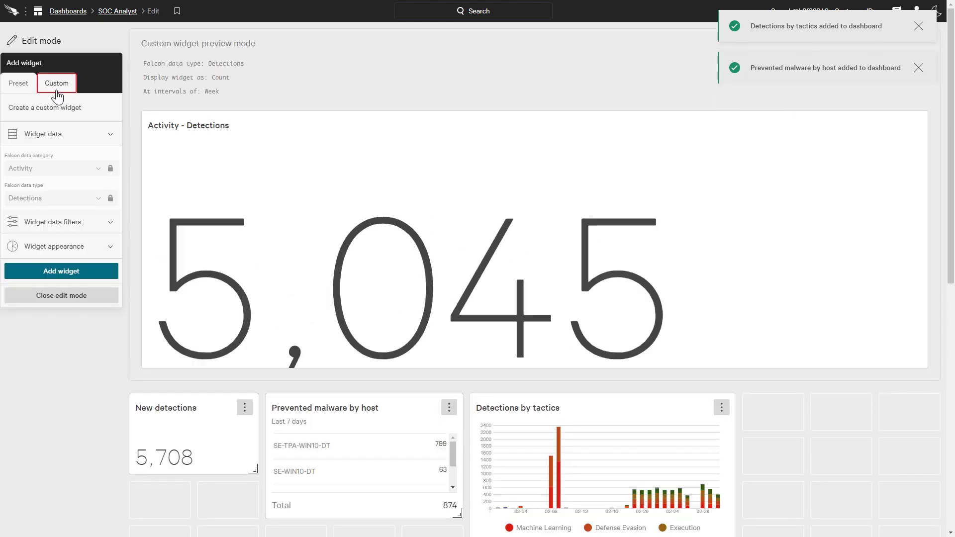
Step: Add a custom detections line chart with Time on the date axis, split by Objective
left_click(67, 251)
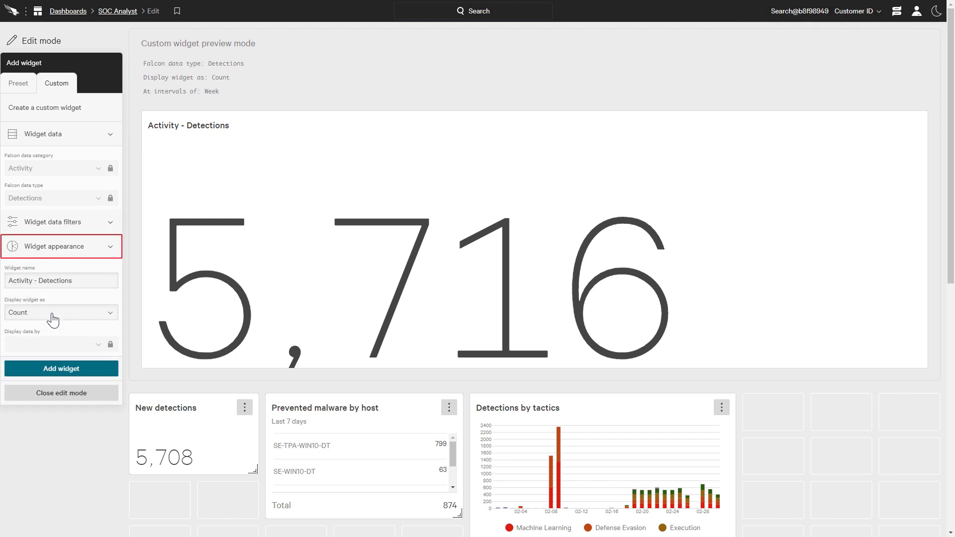
left_click(50, 318)
left_click(46, 381)
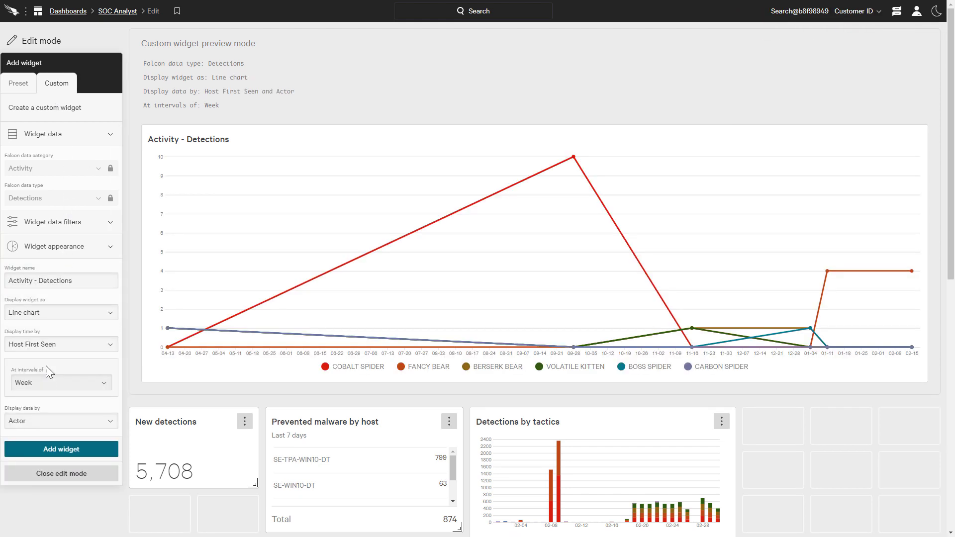
left_click(48, 347)
left_click(40, 399)
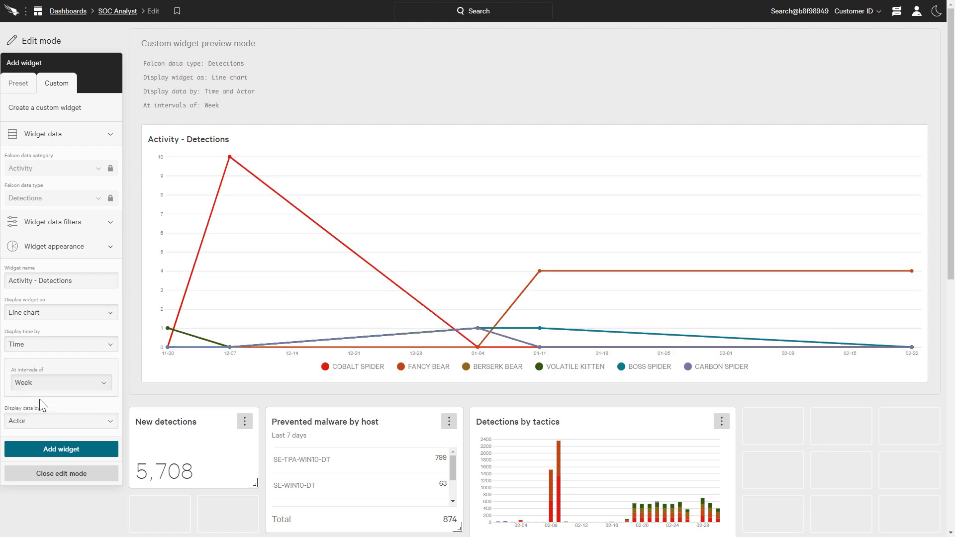
left_click(41, 425)
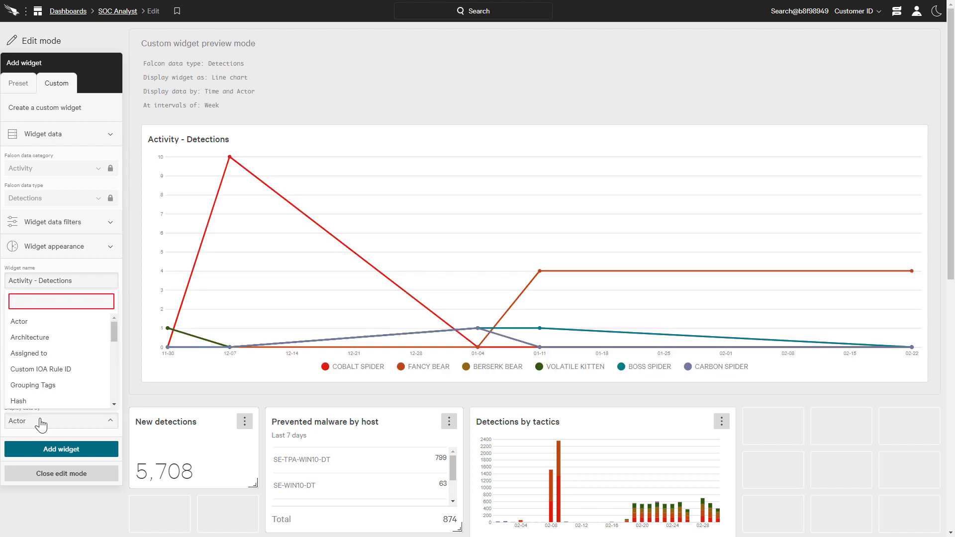
scroll(47, 388, "down", 3)
left_click(49, 400)
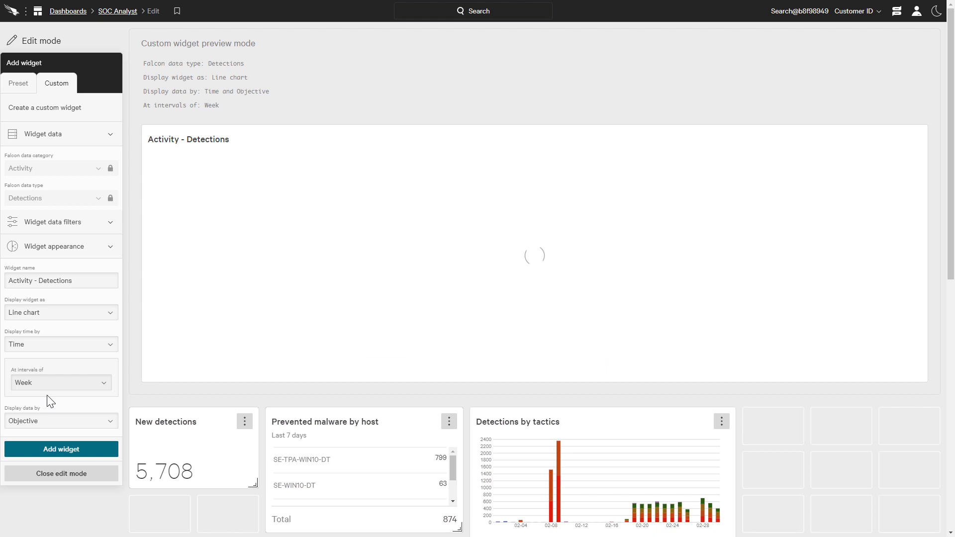
left_click(60, 452)
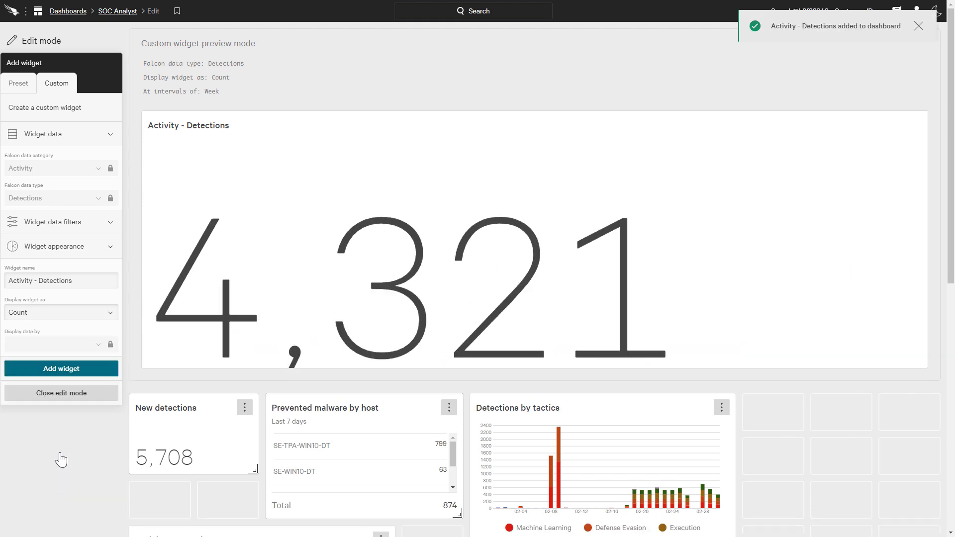
Step: Leave edit mode and add Severity and Time filters to the SOC Analyst dashboard
left_click(61, 393)
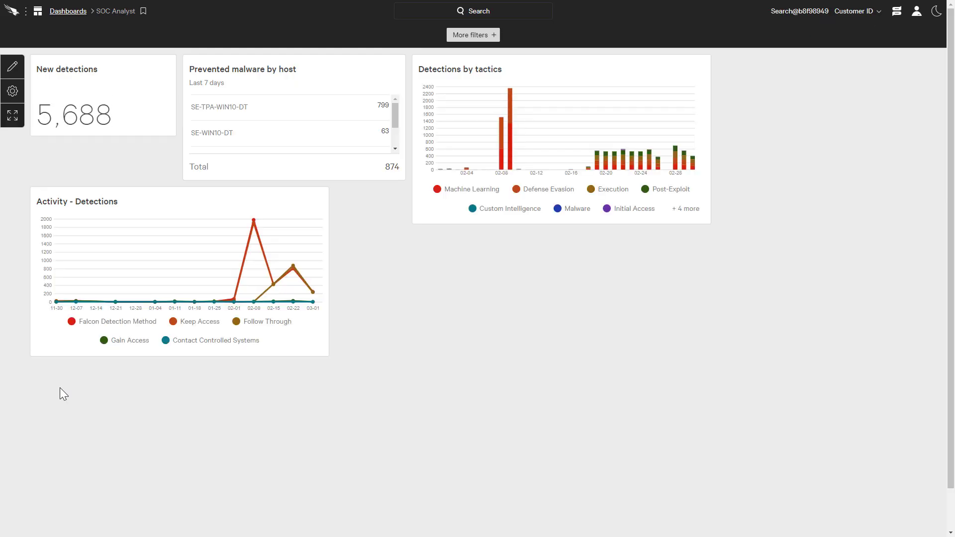
left_click(493, 35)
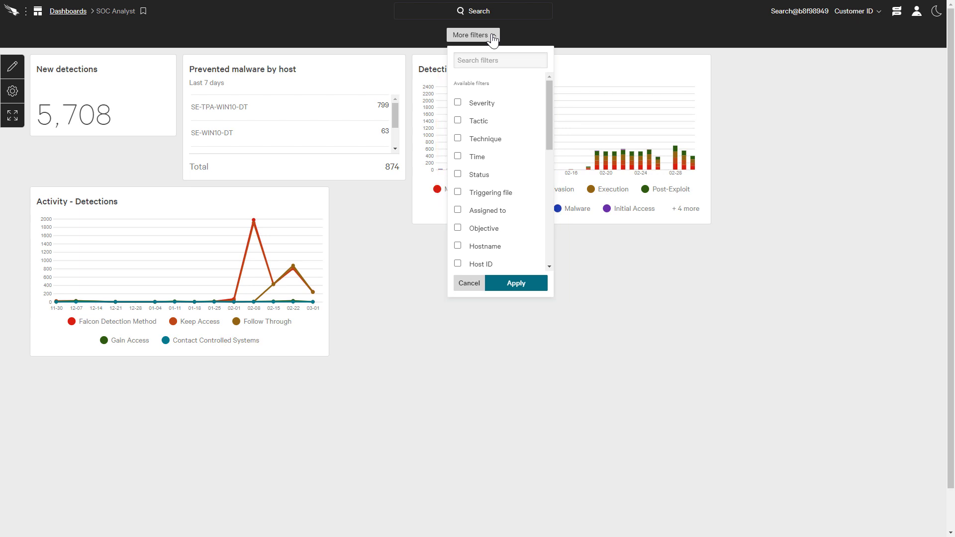
left_click(458, 103)
left_click(457, 157)
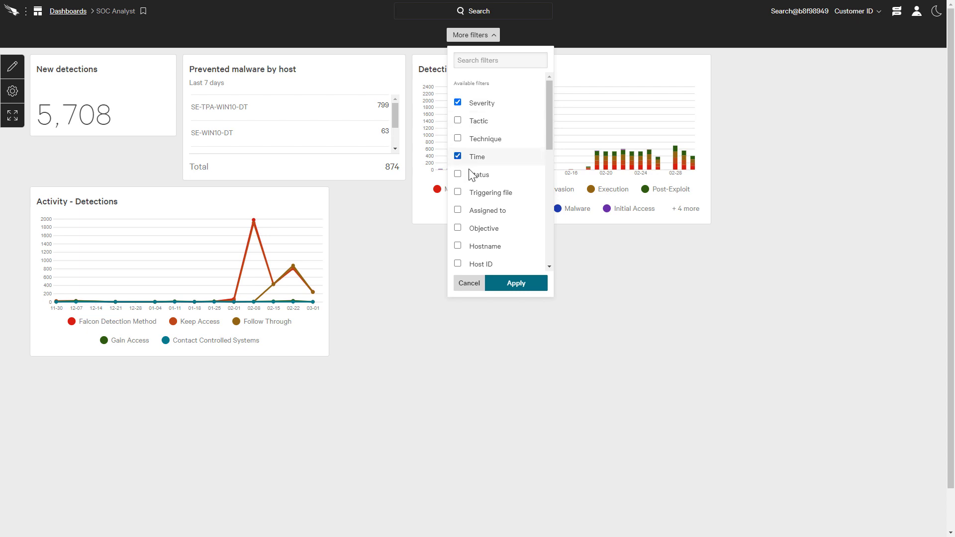
left_click(518, 283)
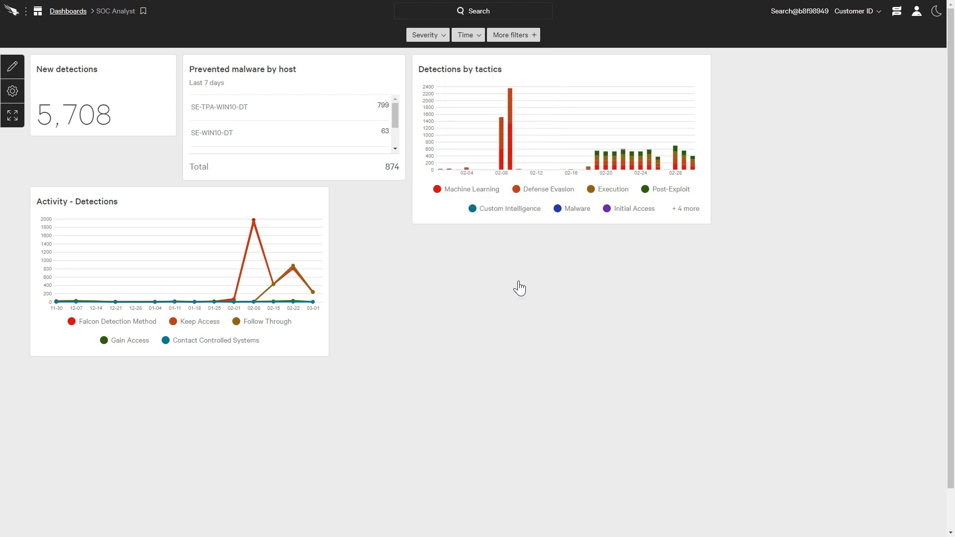
Step: Set the Severity filter to Critical and High and the Time filter to Last 30 days
left_click(441, 34)
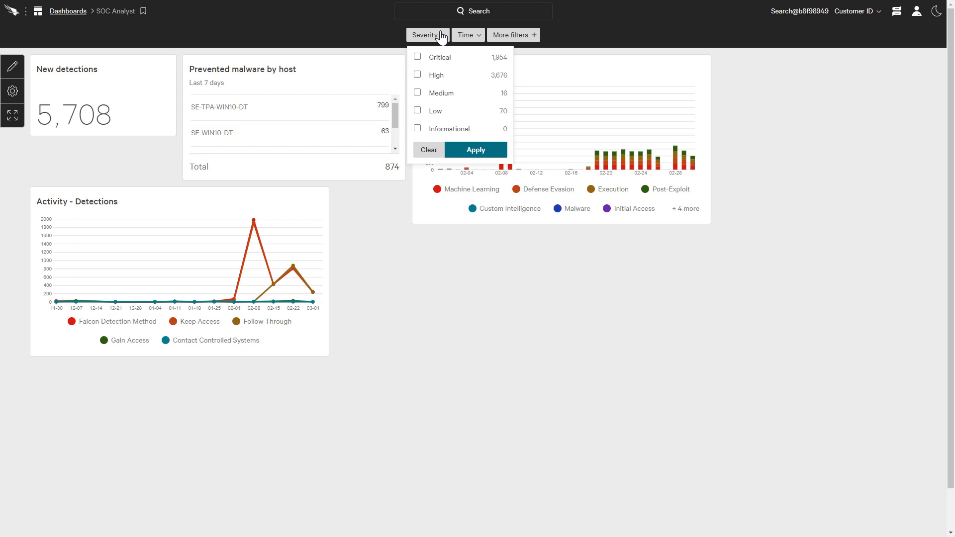
left_click(418, 57)
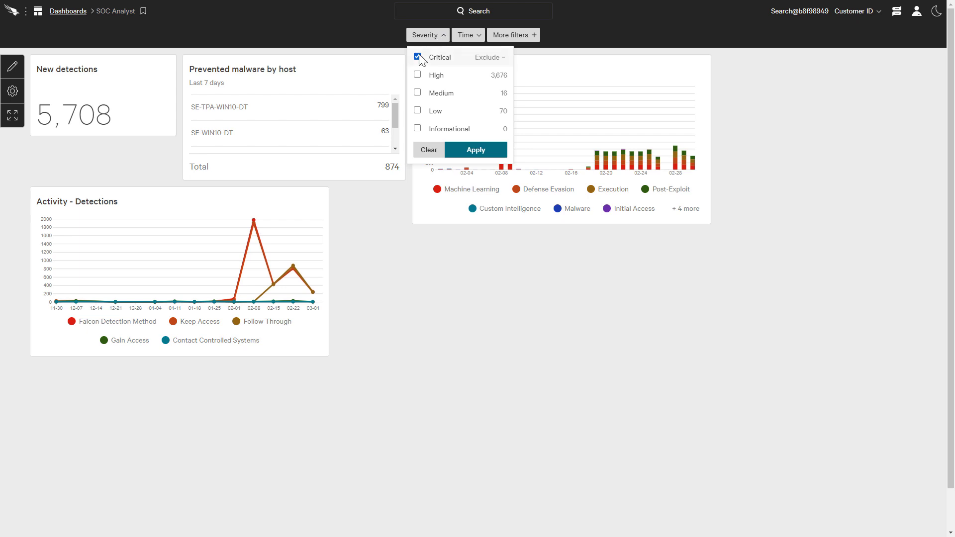
left_click(417, 74)
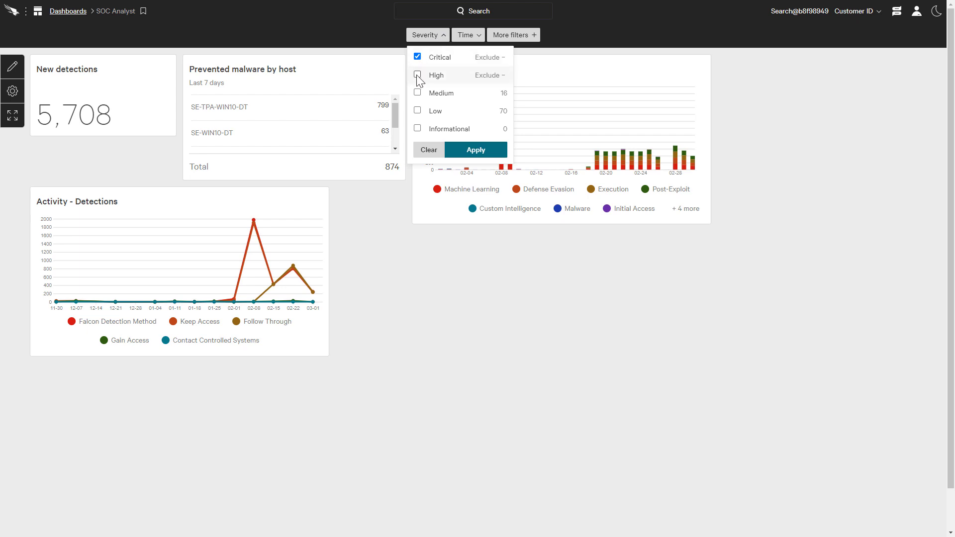
left_click(475, 150)
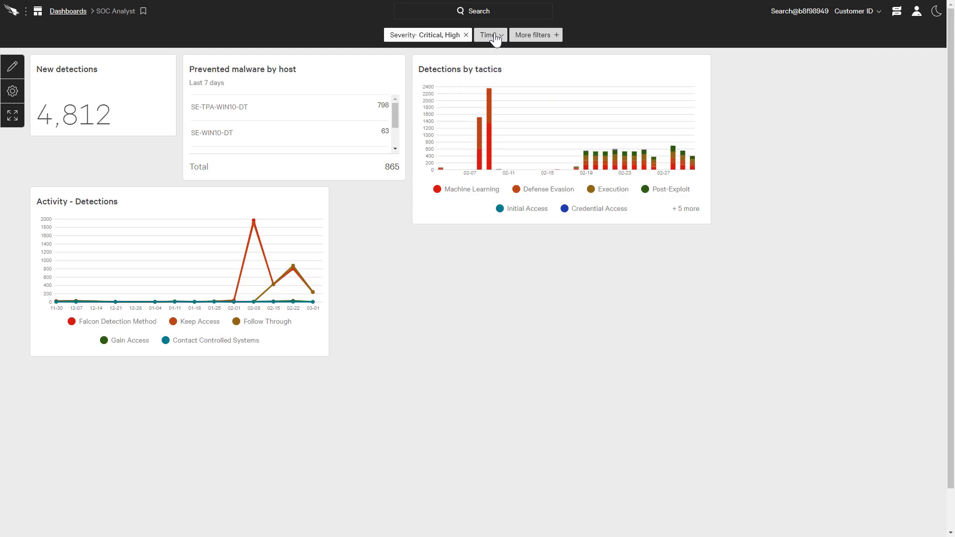
left_click(496, 36)
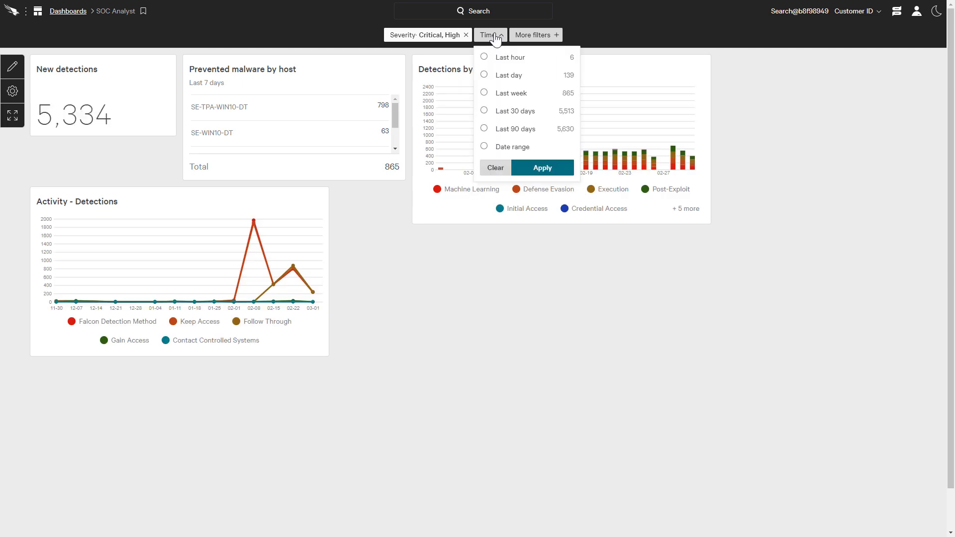
left_click(485, 110)
left_click(543, 168)
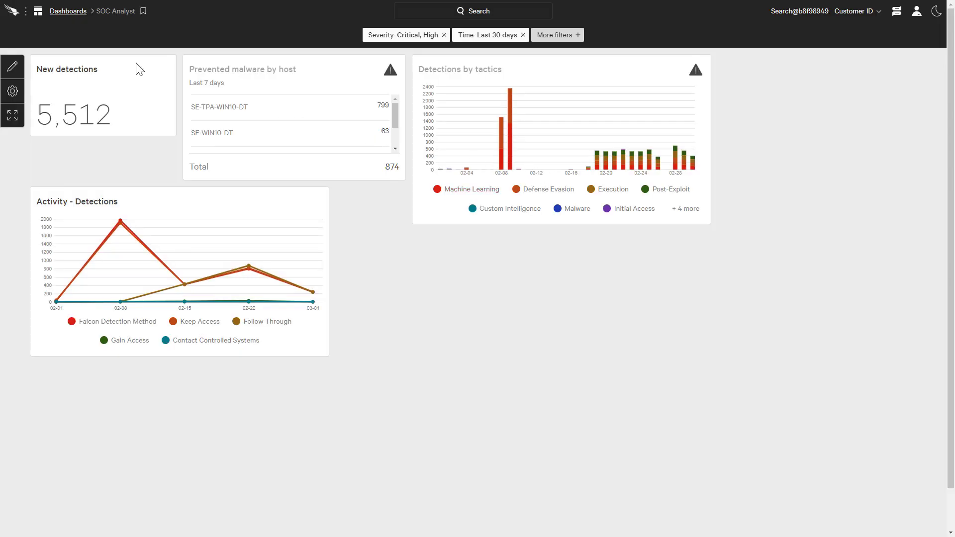
Step: Create a new Vulnerability Analyst dashboard from the All Dashboards list
left_click(13, 19)
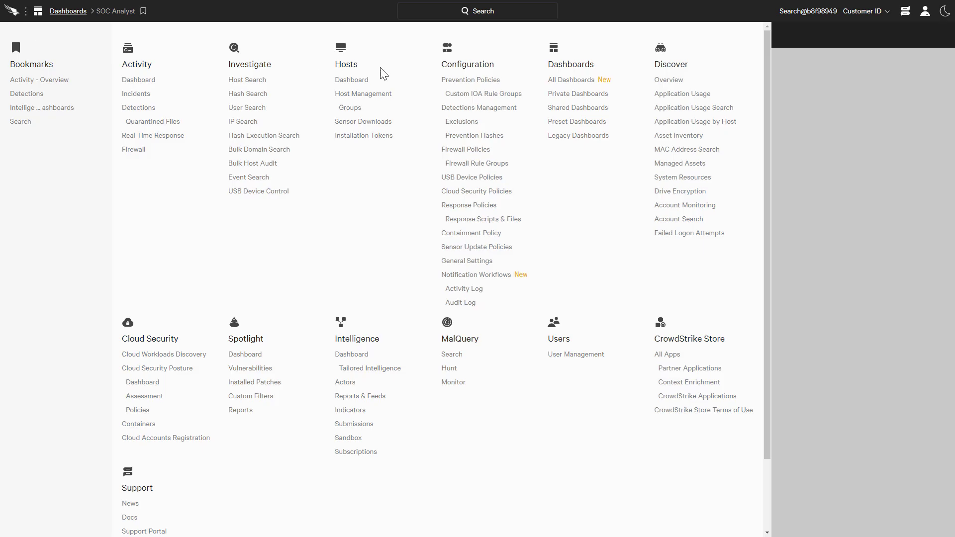
left_click(569, 81)
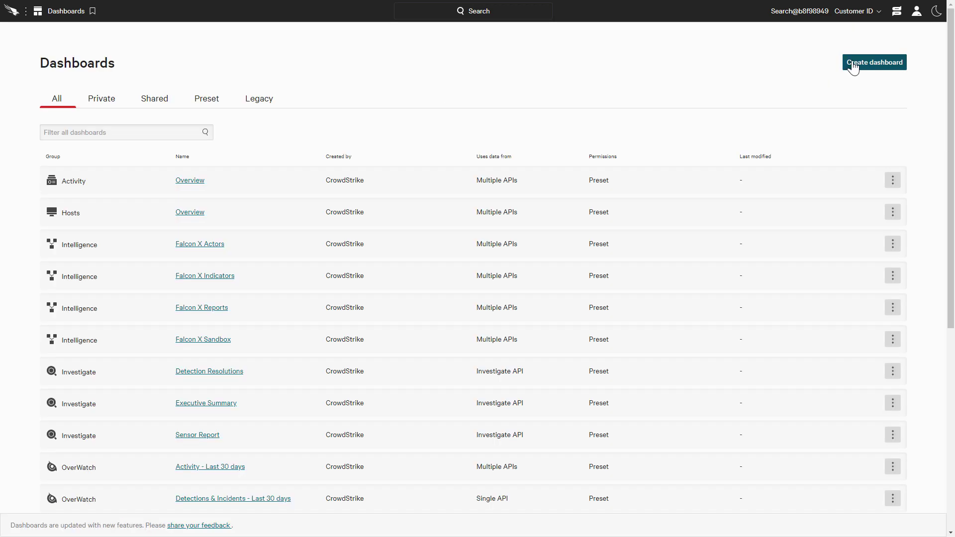
left_click(853, 62)
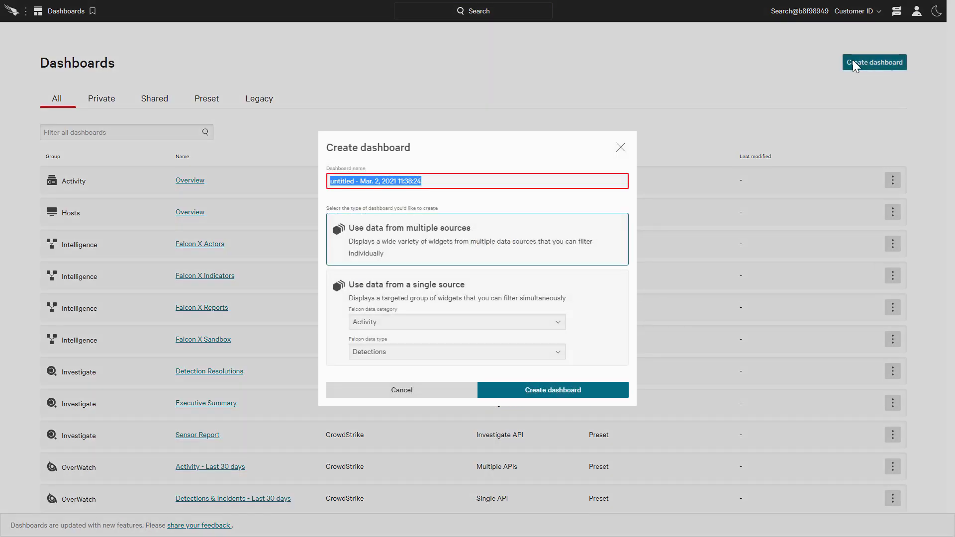
type("Vulnerability Analy")
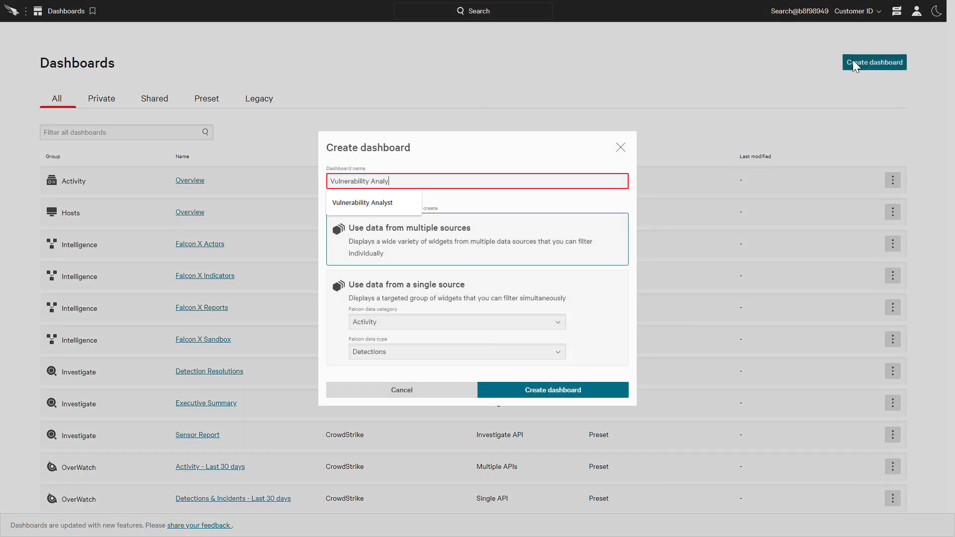
type("st")
left_click(537, 391)
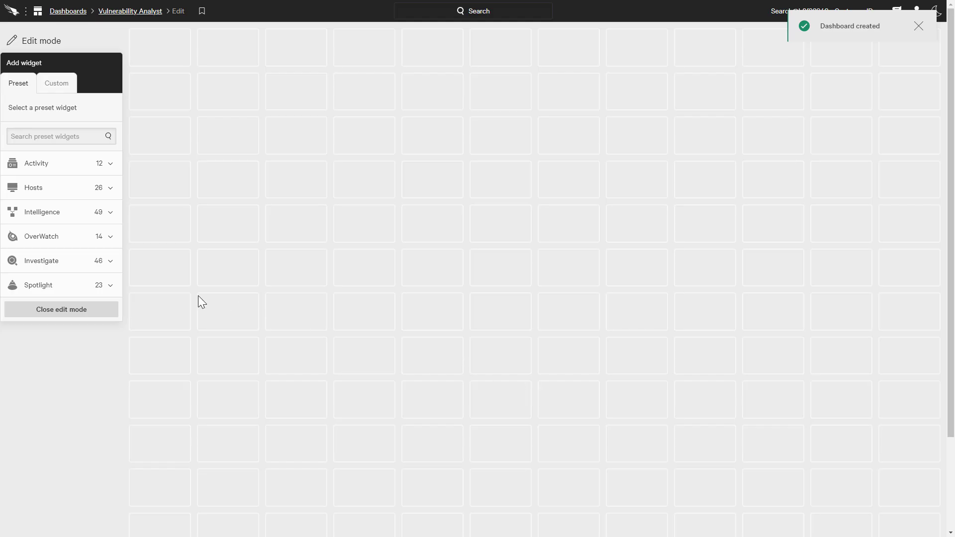
Step: Add the Spotlight Hosts requiring reboot and Recommended remediations preset widgets
left_click(113, 287)
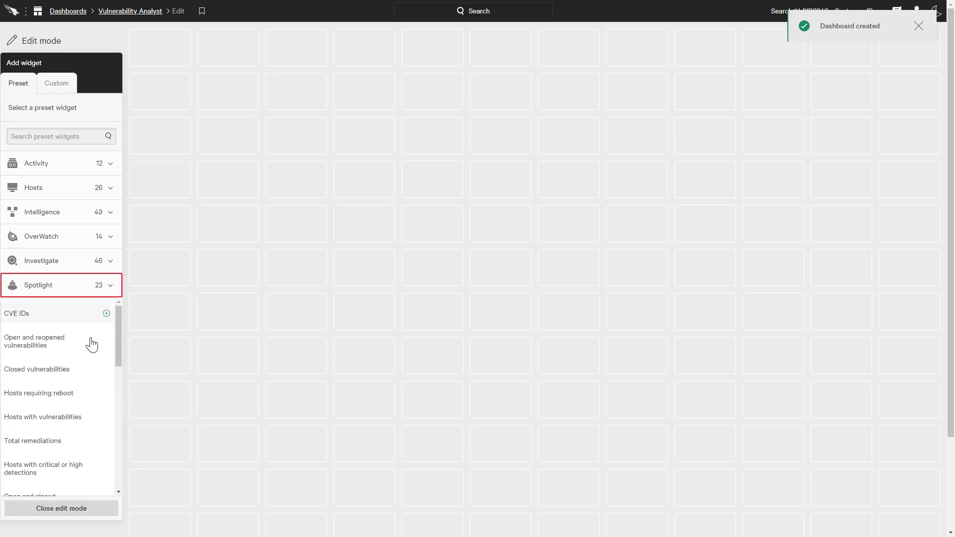
left_click(73, 393)
scroll(73, 396, "down", 5)
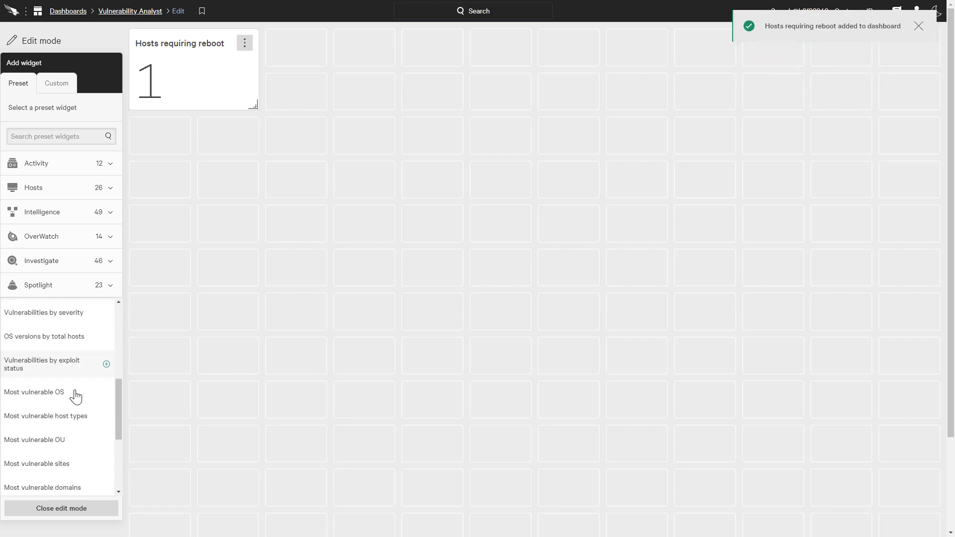
scroll(74, 398, "down", 3)
left_click(31, 456)
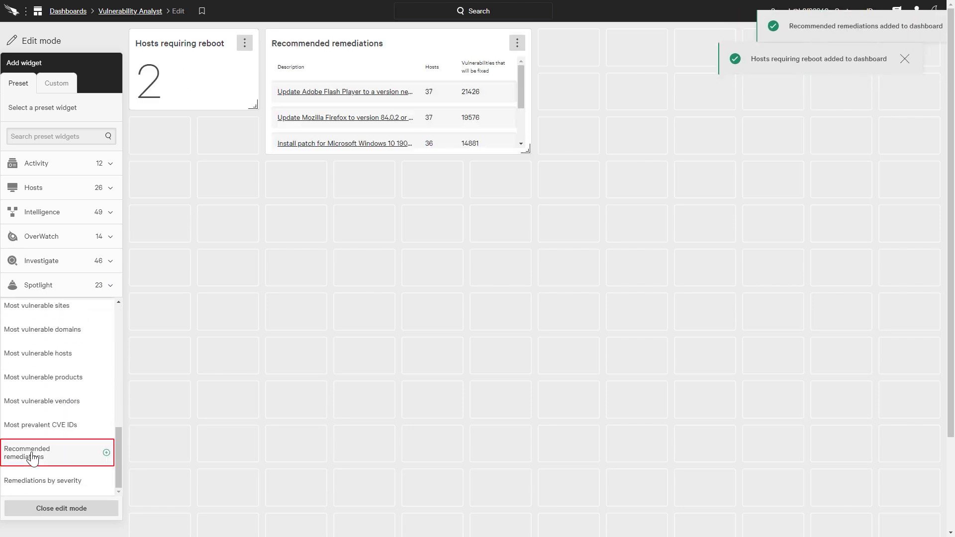
Step: Start a custom Spotlight Vulnerabilities widget with Exploit status and Severity filters added
left_click(56, 83)
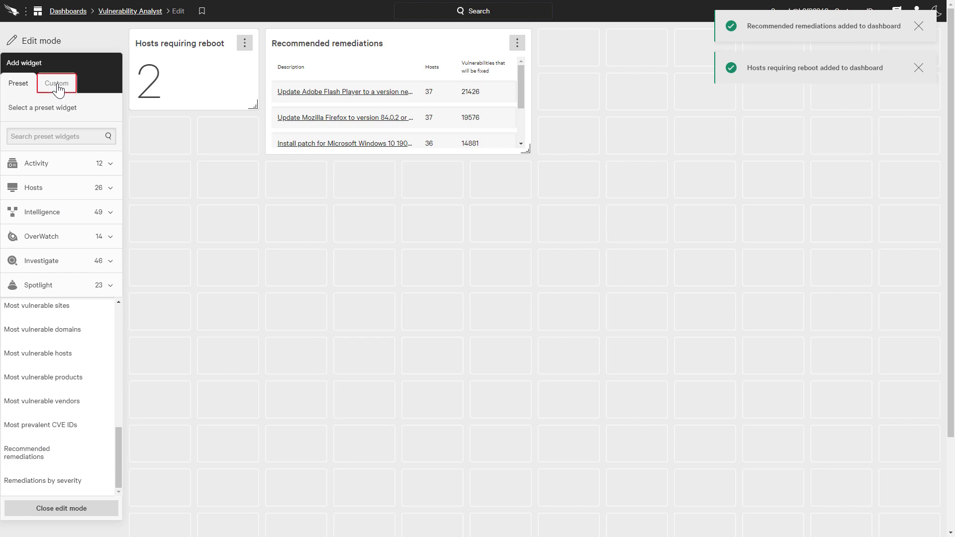
left_click(70, 169)
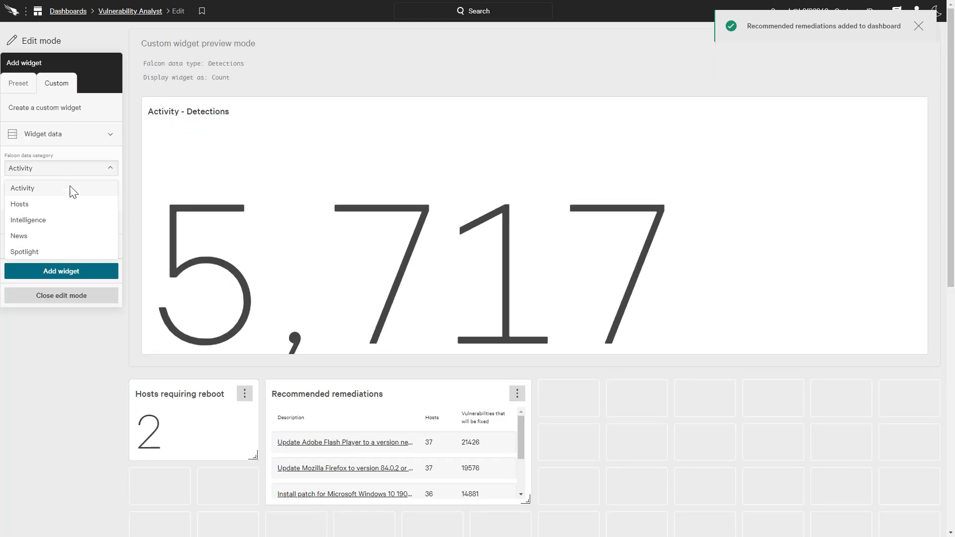
left_click(51, 253)
left_click(47, 199)
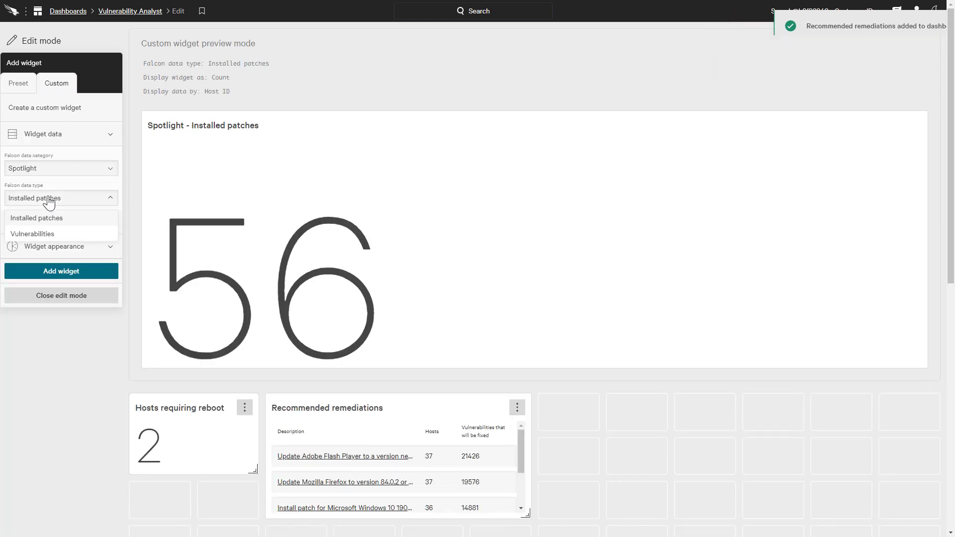
left_click(50, 232)
left_click(69, 223)
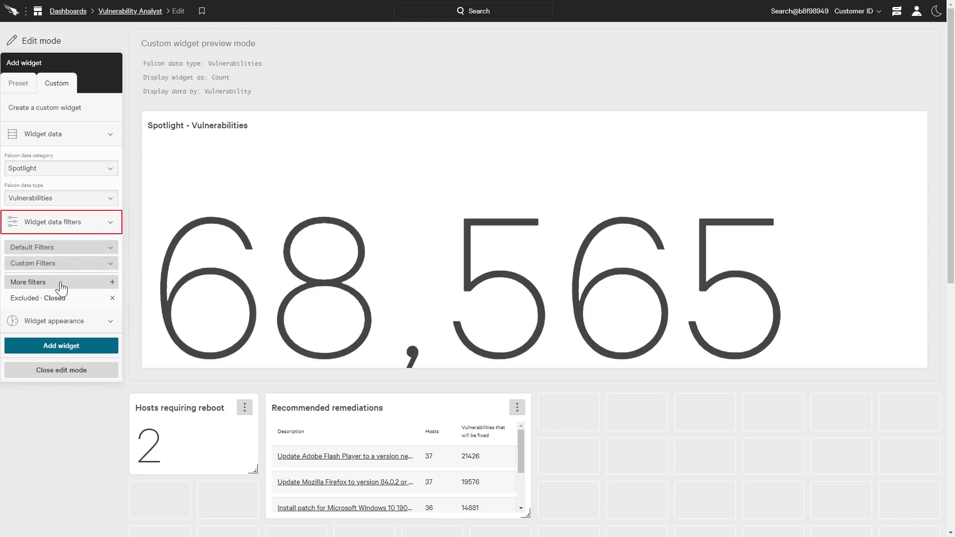
left_click(61, 284)
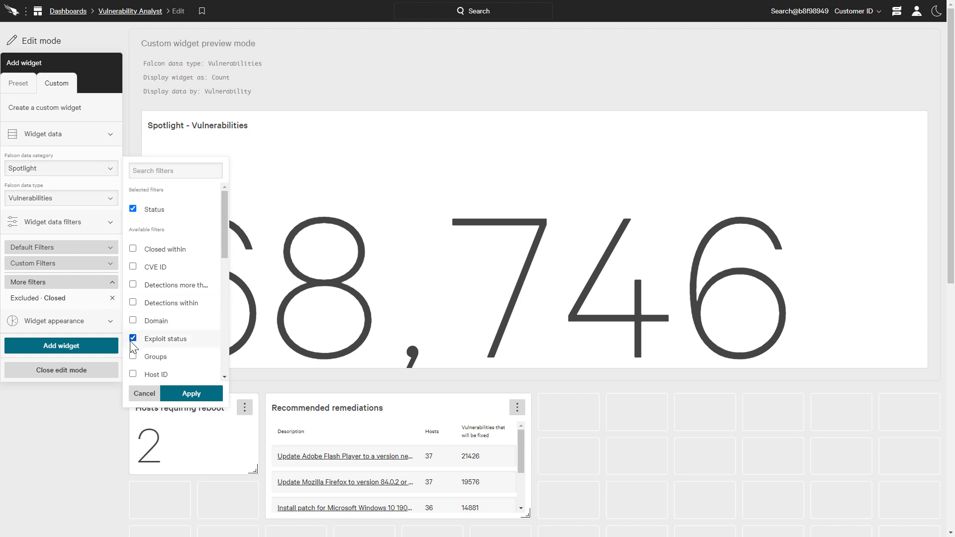
scroll(133, 348, "down", 3)
scroll(134, 347, "down", 3)
left_click(133, 309)
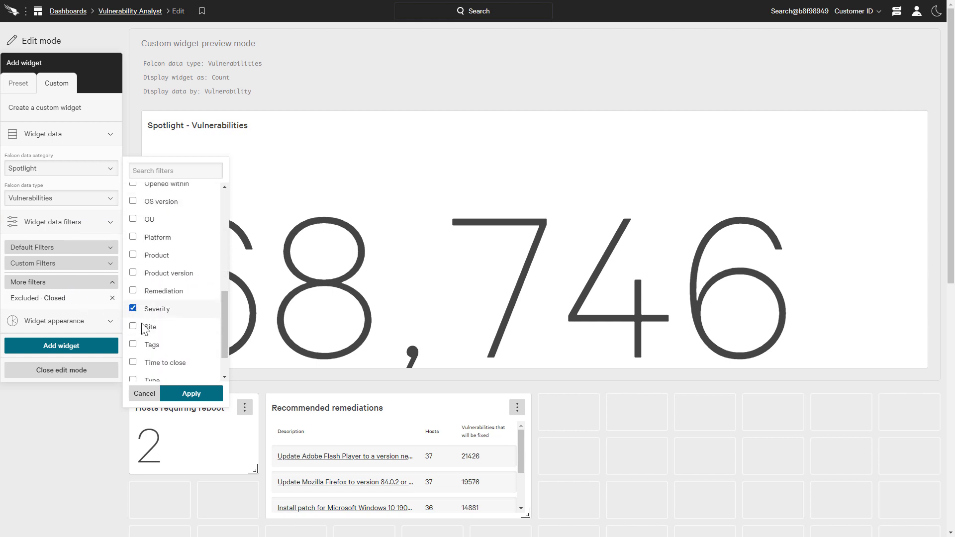
left_click(191, 394)
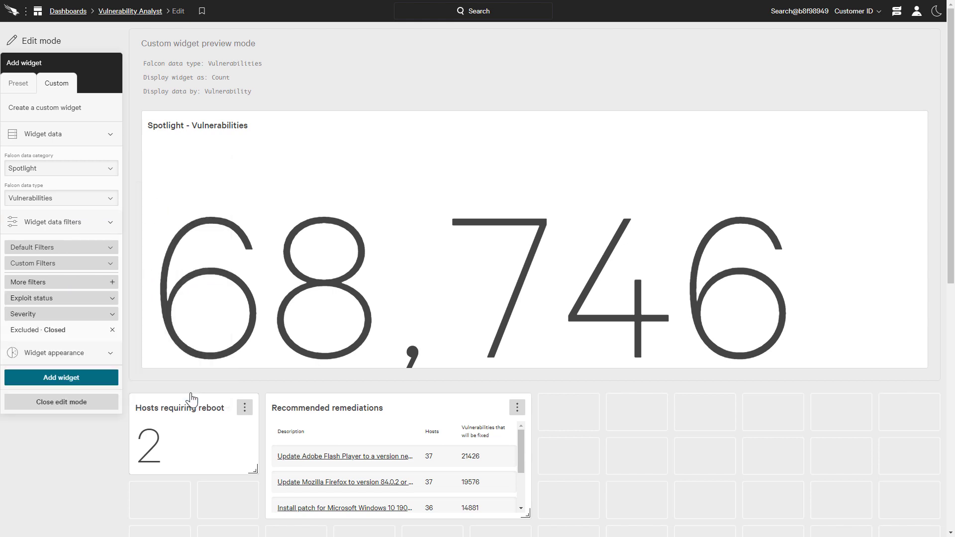
Step: Limit exploit status to Actively used and severity to Critical and High
left_click(111, 298)
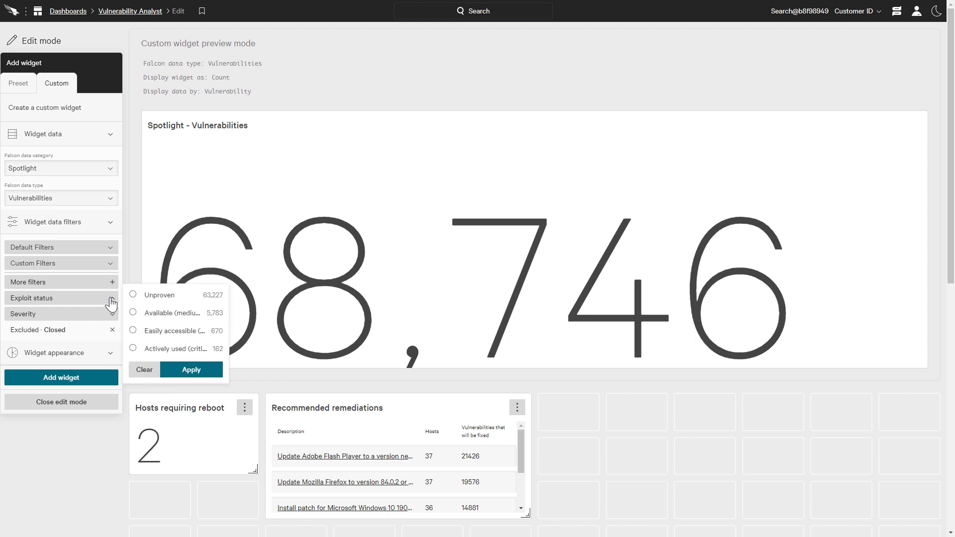
left_click(134, 348)
left_click(190, 370)
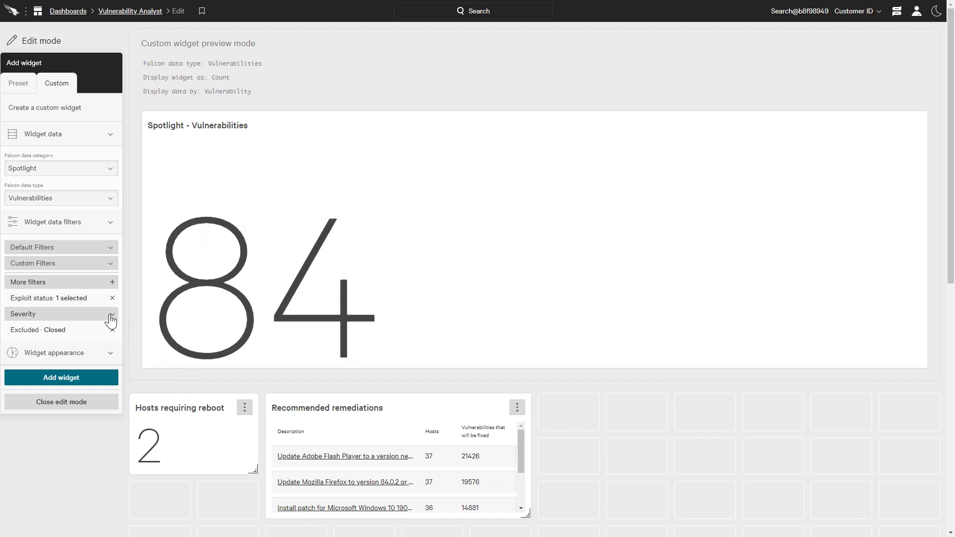
left_click(111, 315)
left_click(133, 310)
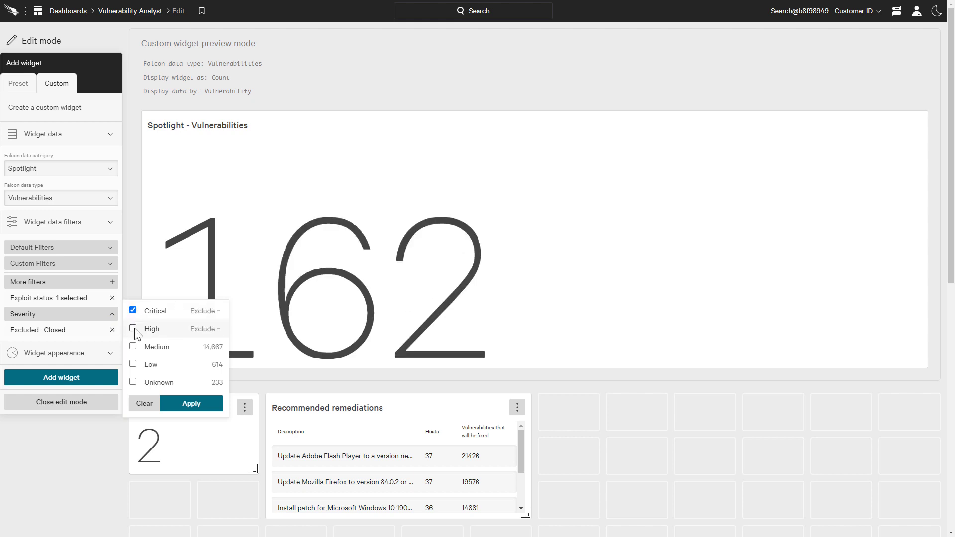
left_click(132, 328)
left_click(191, 404)
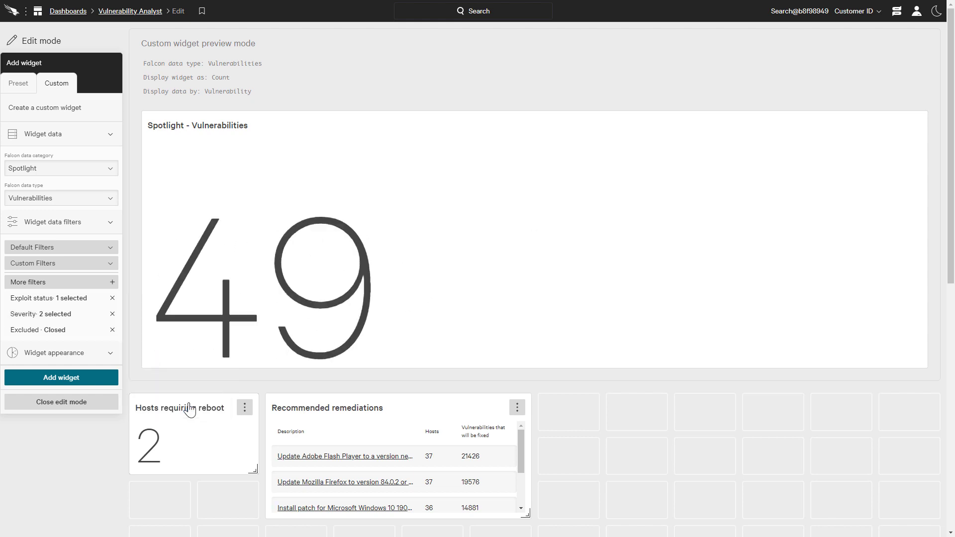
Step: Show the vulnerabilities widget as a donut chart broken down by CVE ID and add it
left_click(109, 354)
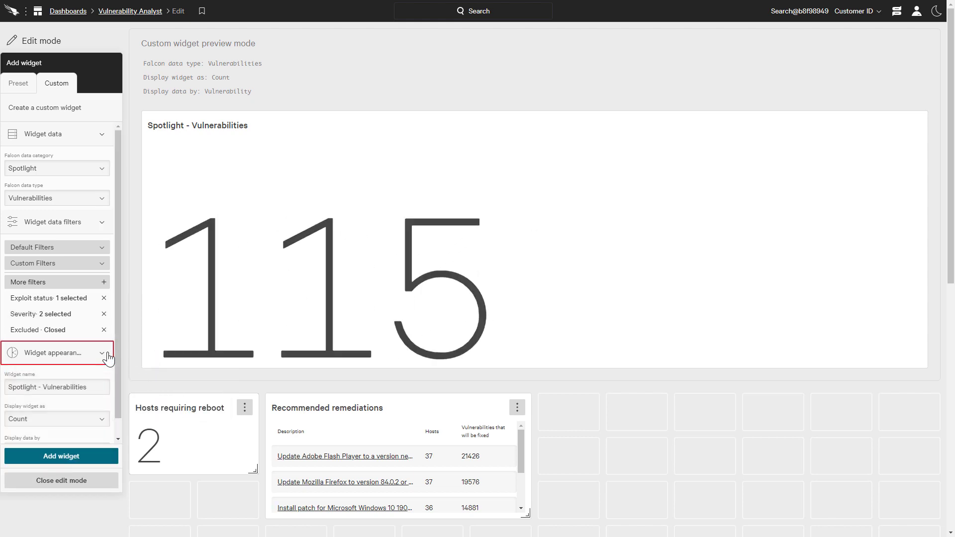
left_click(103, 420)
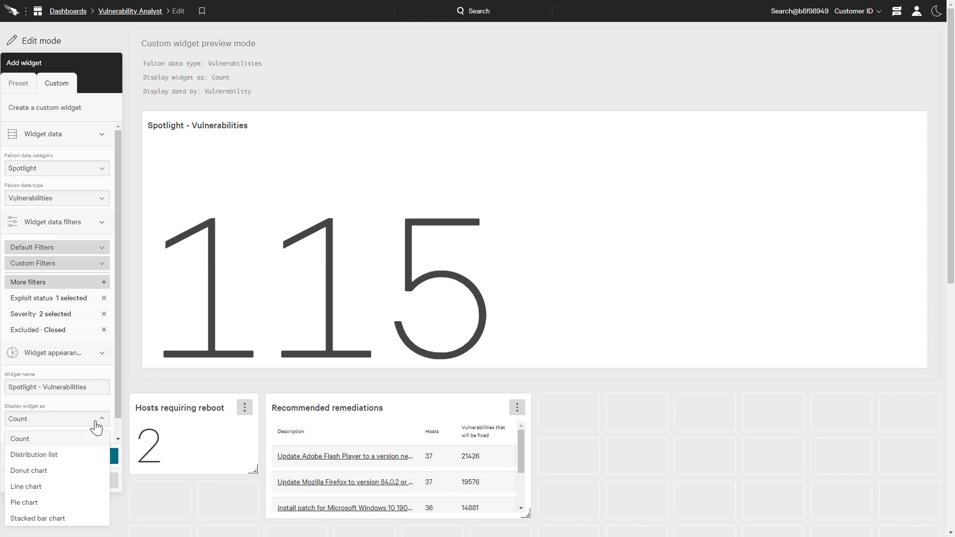
left_click(61, 470)
scroll(90, 428, "down", 1)
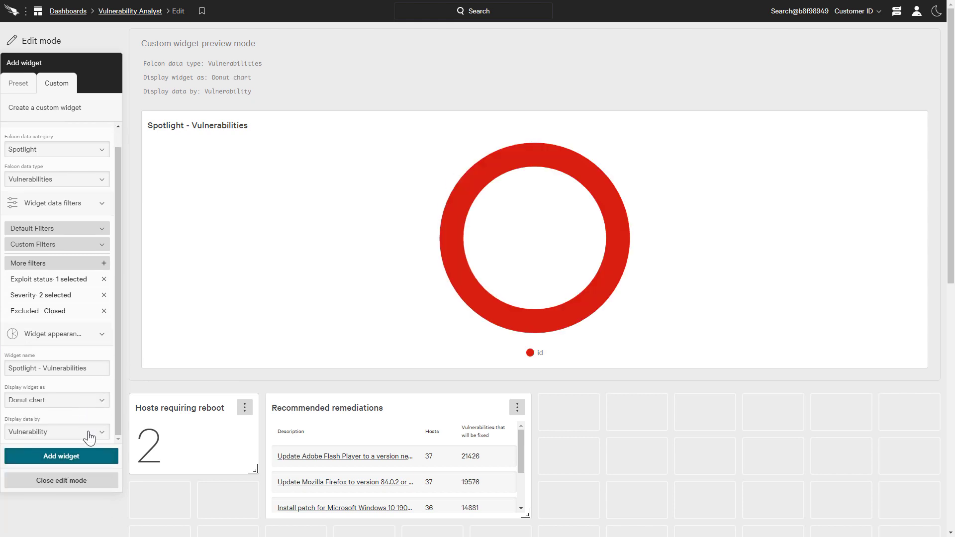
left_click(87, 432)
scroll(80, 384, "up", 3)
scroll(20, 383, "up", 3)
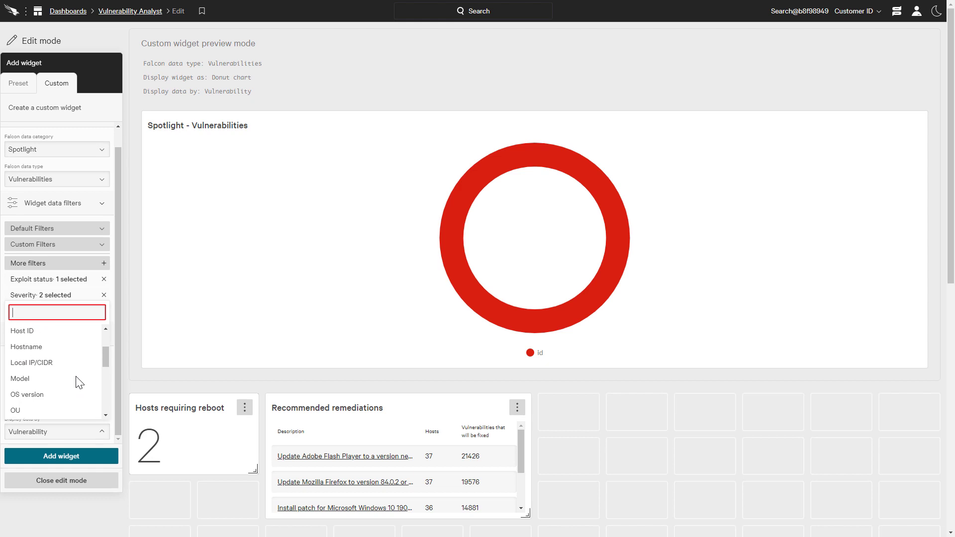
scroll(20, 383, "up", 3)
left_click(42, 330)
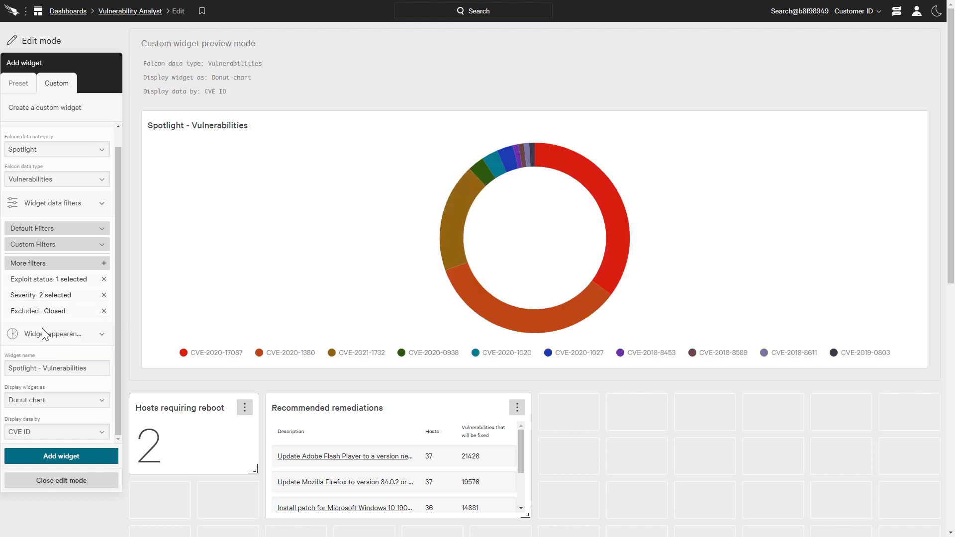
left_click(57, 458)
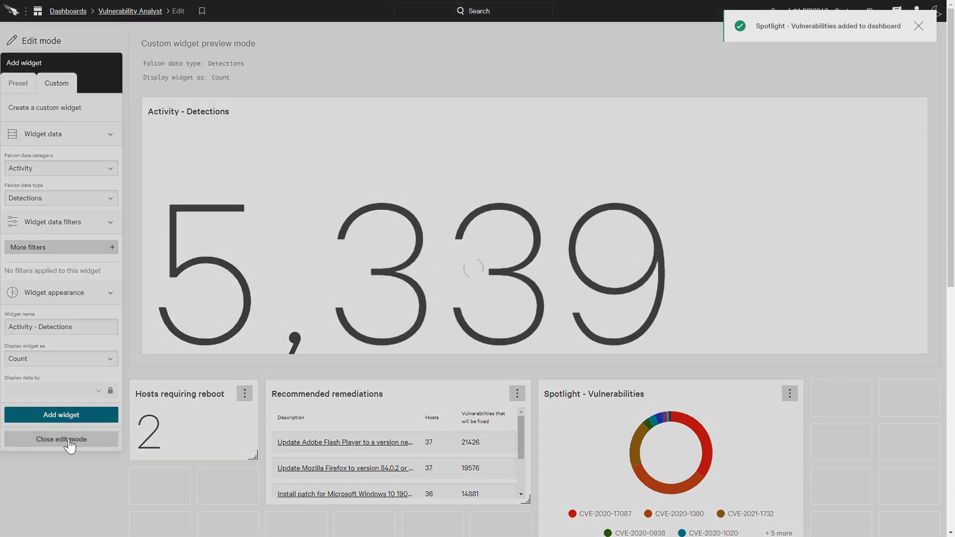
Step: Exit dashboard edit mode and show the CVE-2020-17087 Spotlight vulnerabilities grouped by host (38 hosts)
left_click(70, 441)
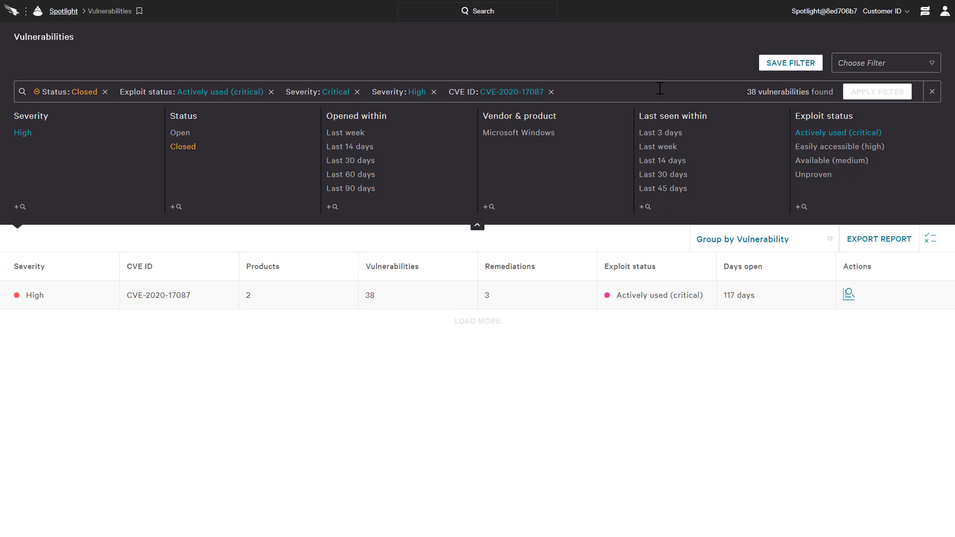
left_click(711, 236)
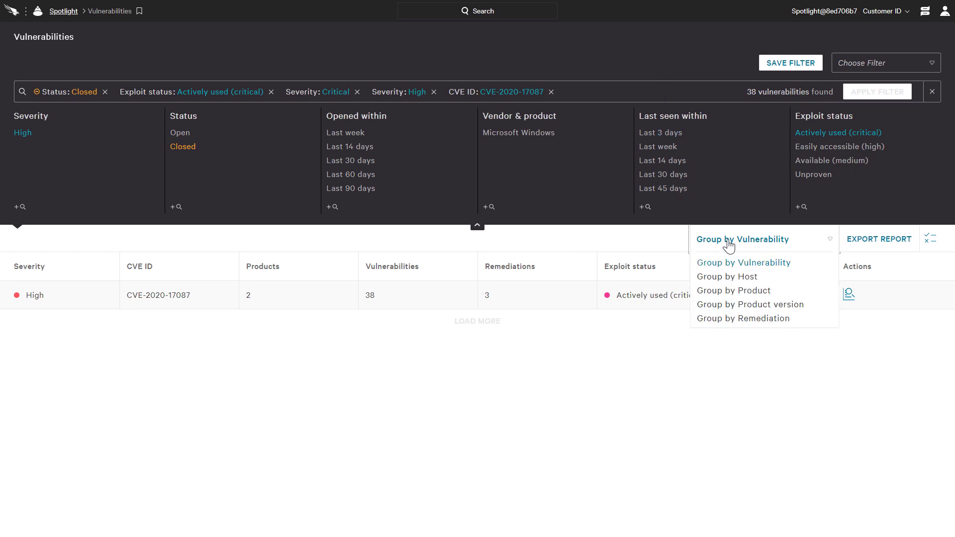
left_click(718, 277)
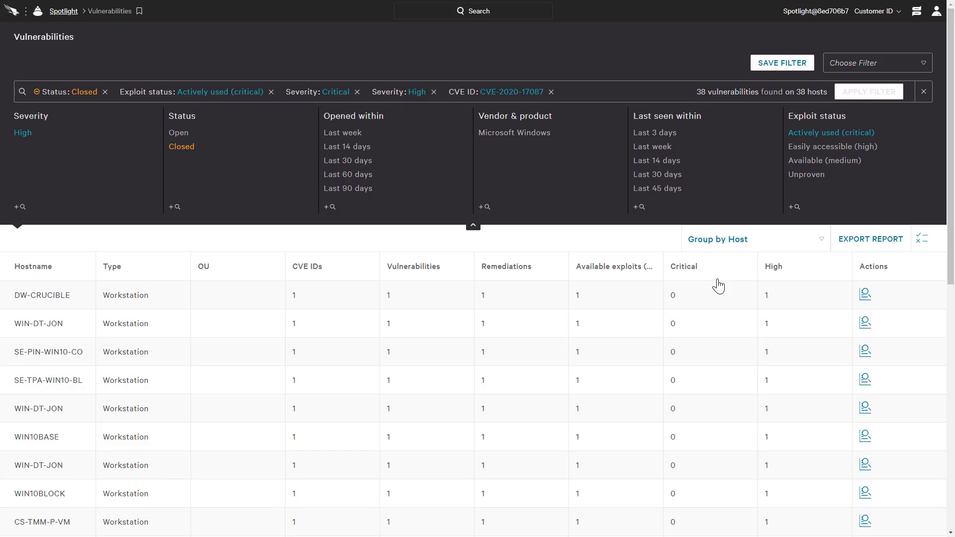
scroll(718, 287, "down", 1)
scroll(718, 287, "down", 3)
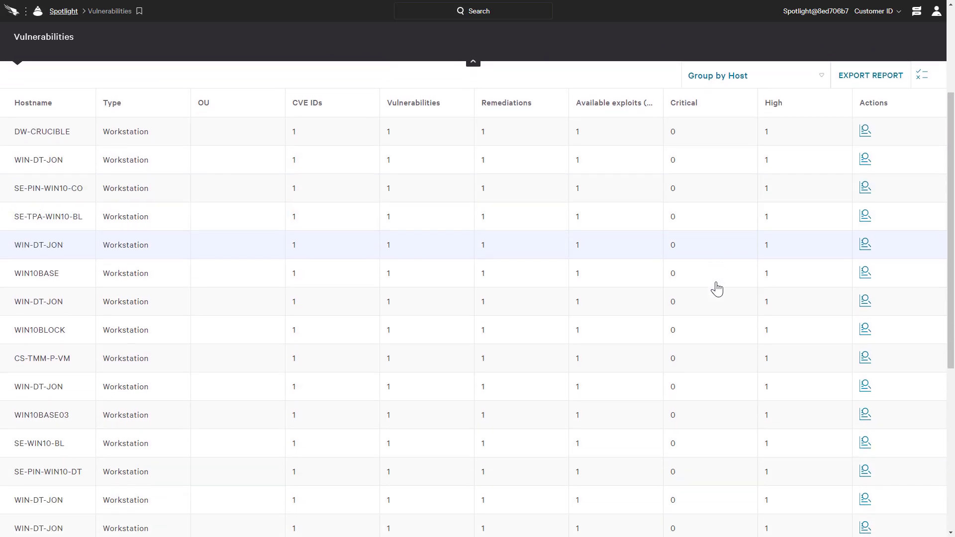
scroll(716, 287, "down", 4)
scroll(715, 288, "down", 2)
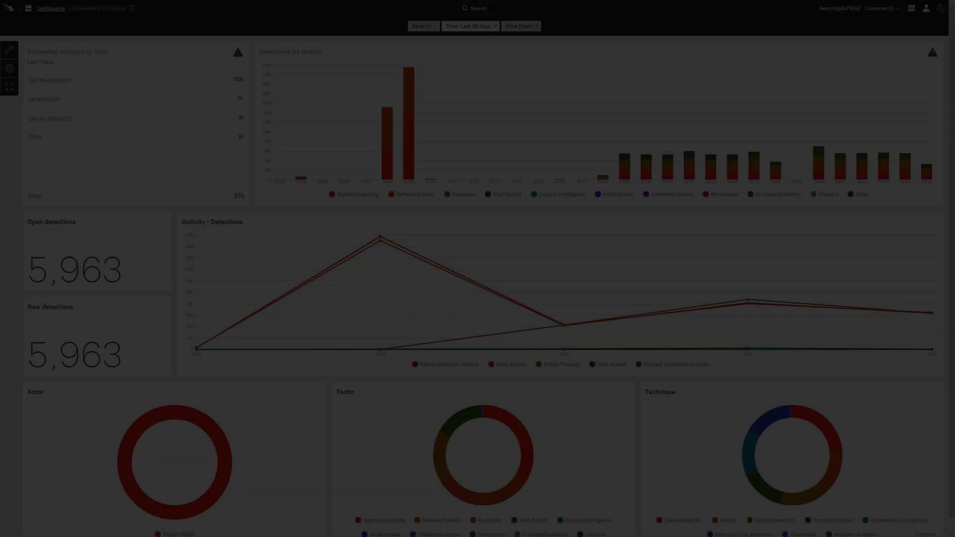